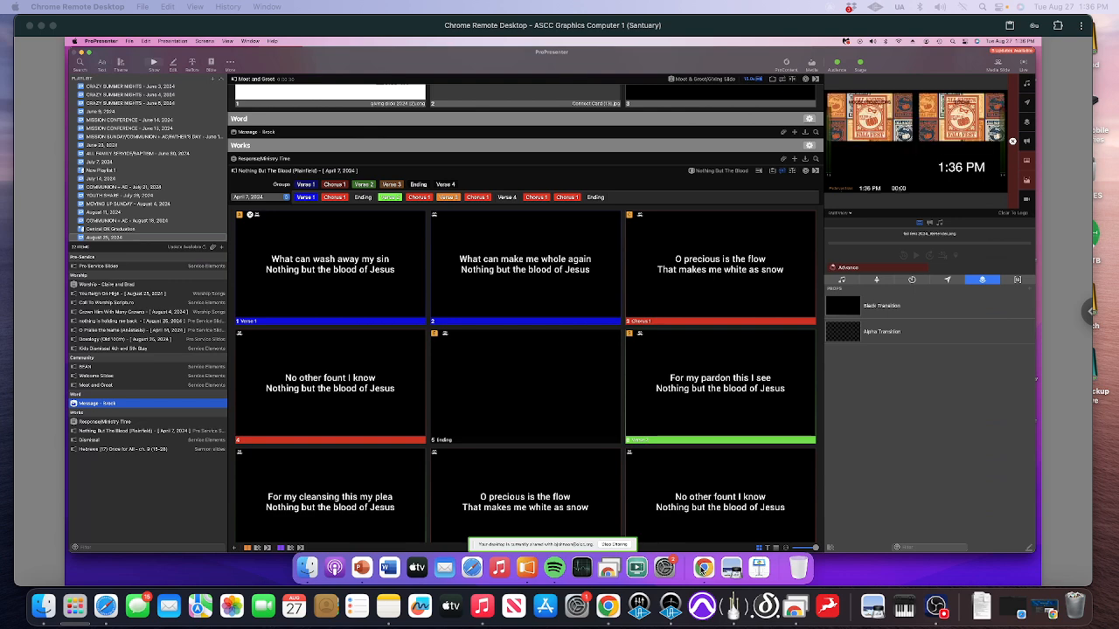
# Switch to Chrome and download the PowerPoint attachment Hebrews (17) Once for All - ch. 9 (15-28) from the open sermon email
pyautogui.click(703, 570)
pyautogui.click(702, 569)
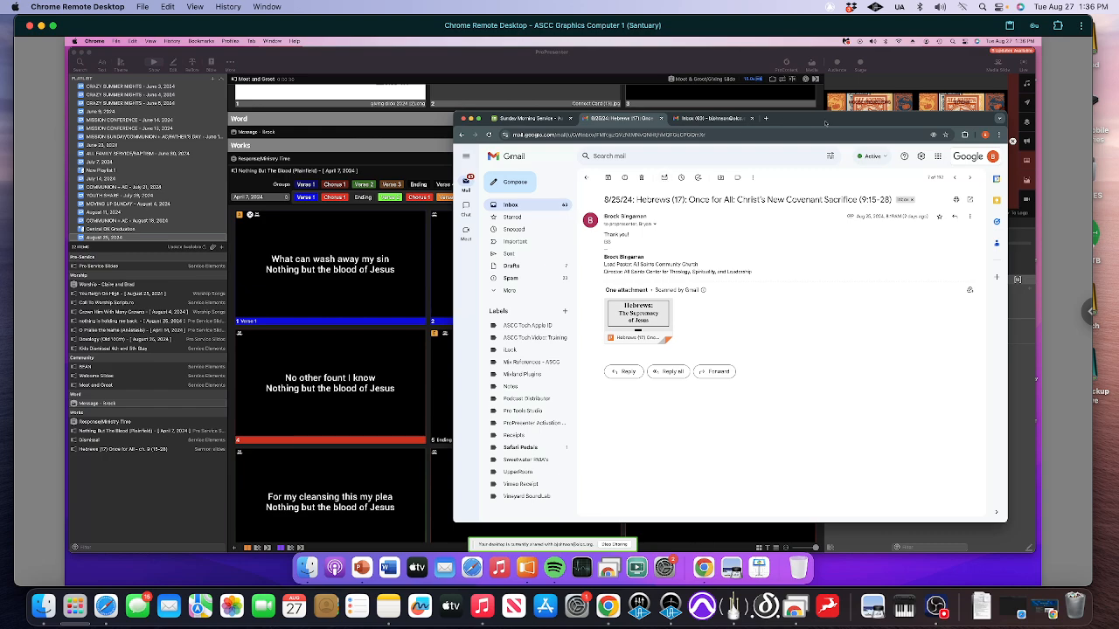
pyautogui.moveTo(825, 121); pyautogui.dragTo(813, 121)
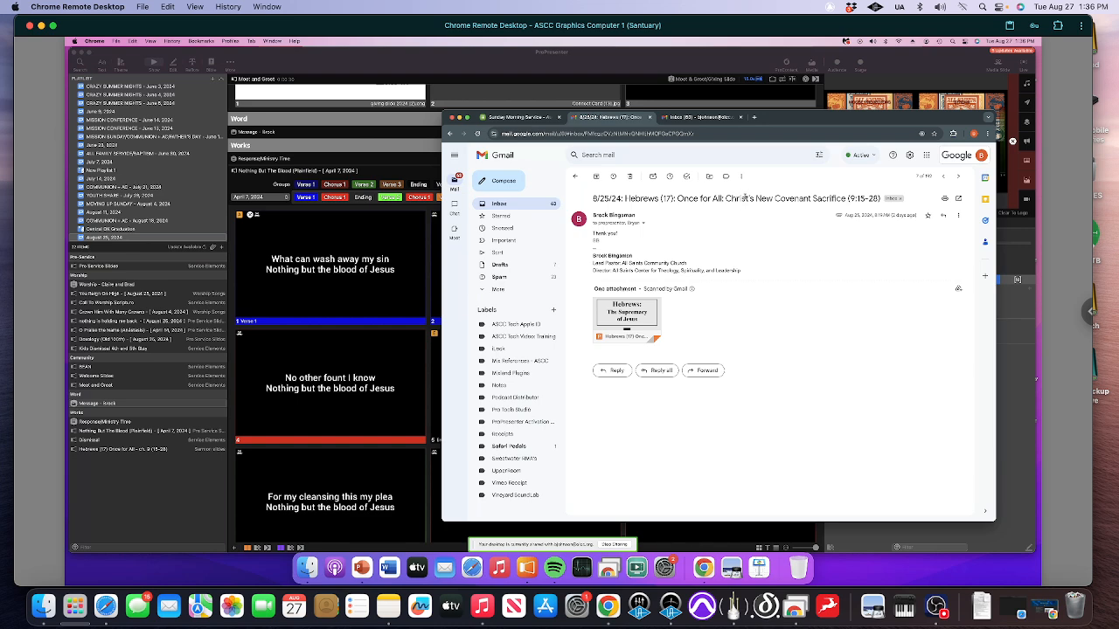
pyautogui.moveTo(645, 309)
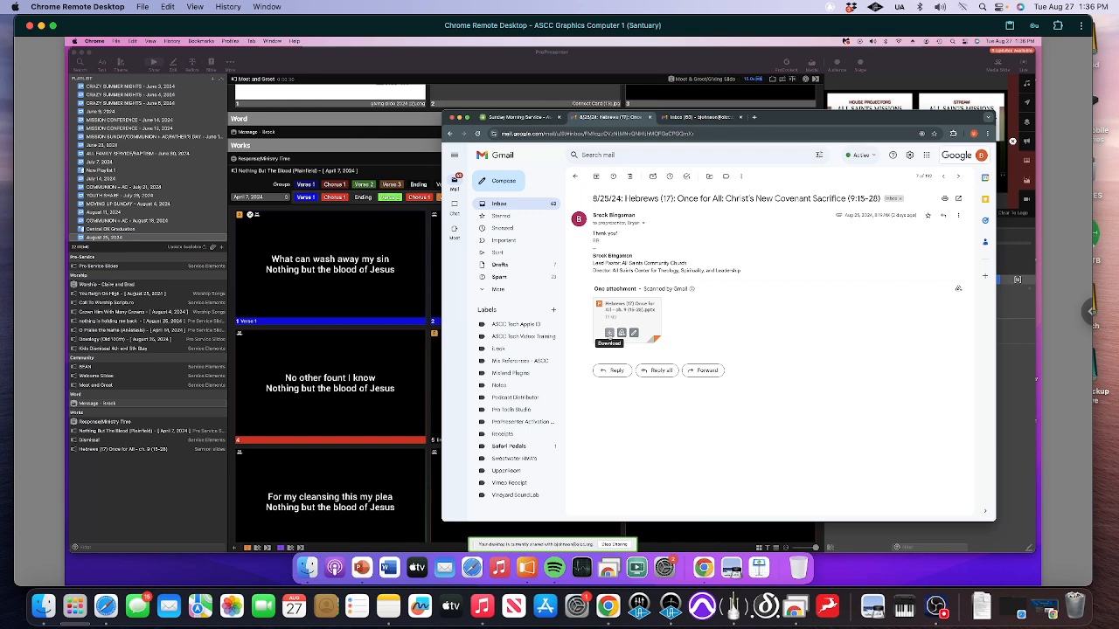
pyautogui.click(609, 333)
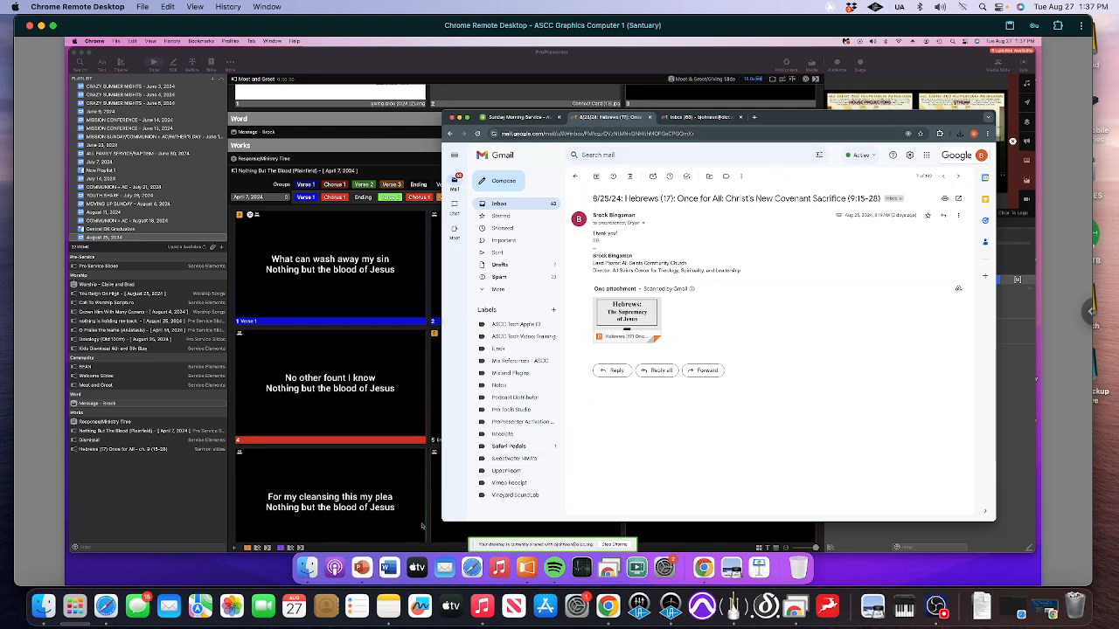
# Switch to Finder and open the Downloads folder inside the user's home folder on Macintosh HD
pyautogui.click(306, 568)
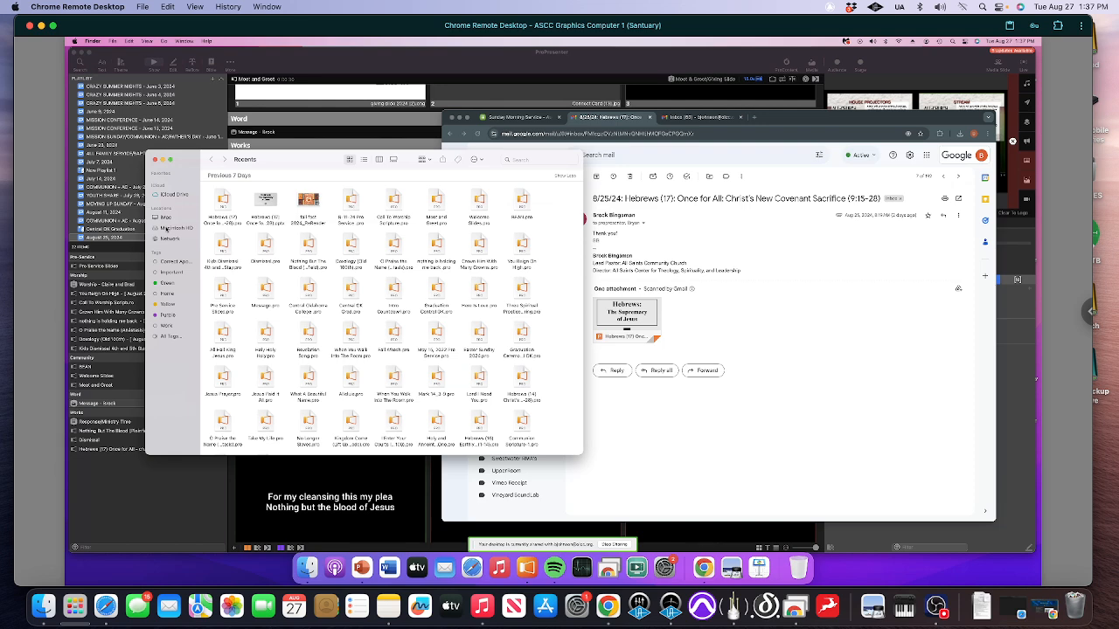
pyautogui.click(173, 228)
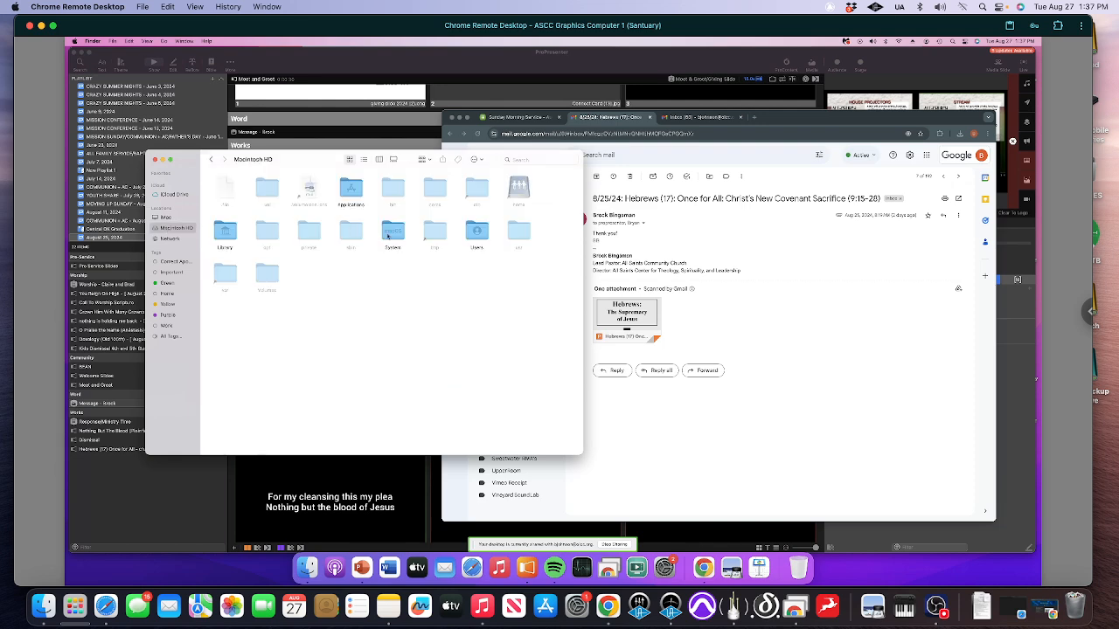
pyautogui.doubleClick(477, 230)
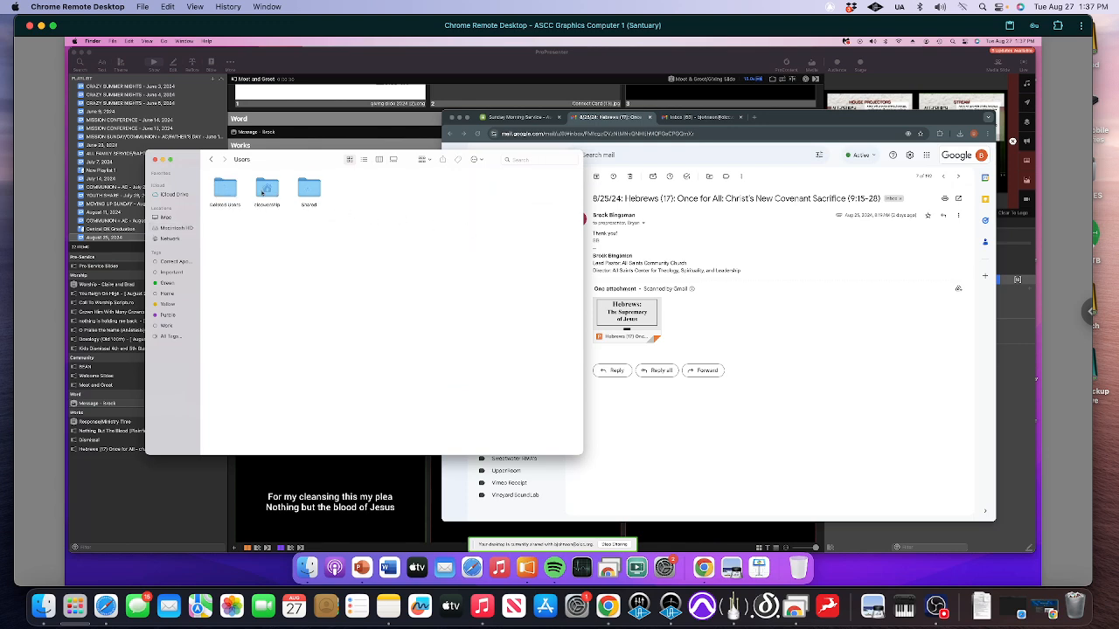
pyautogui.doubleClick(265, 188)
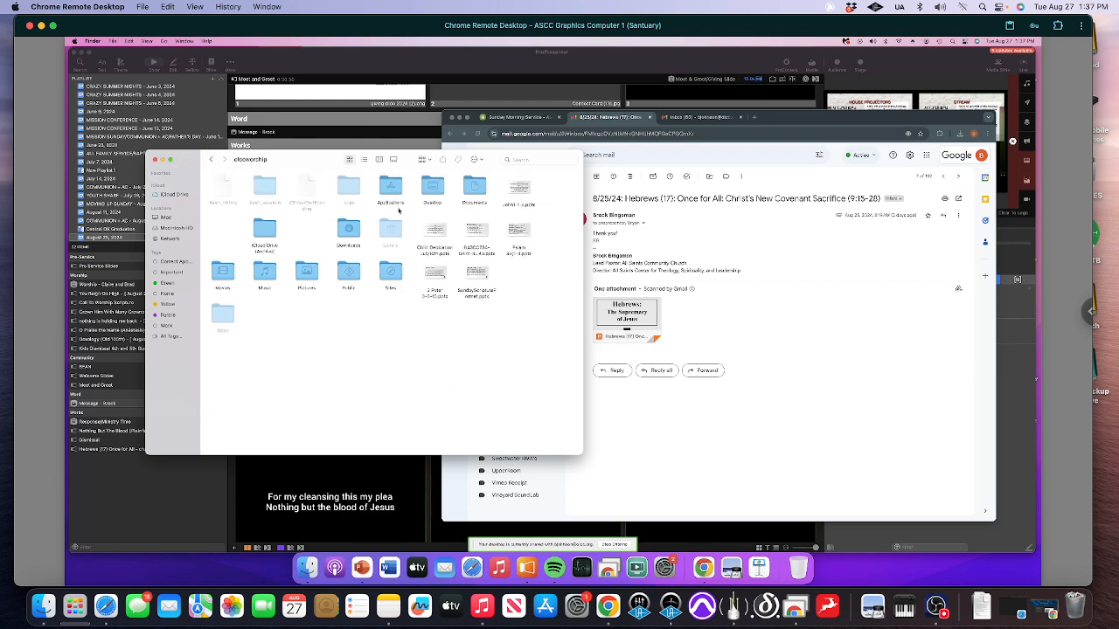
pyautogui.doubleClick(347, 232)
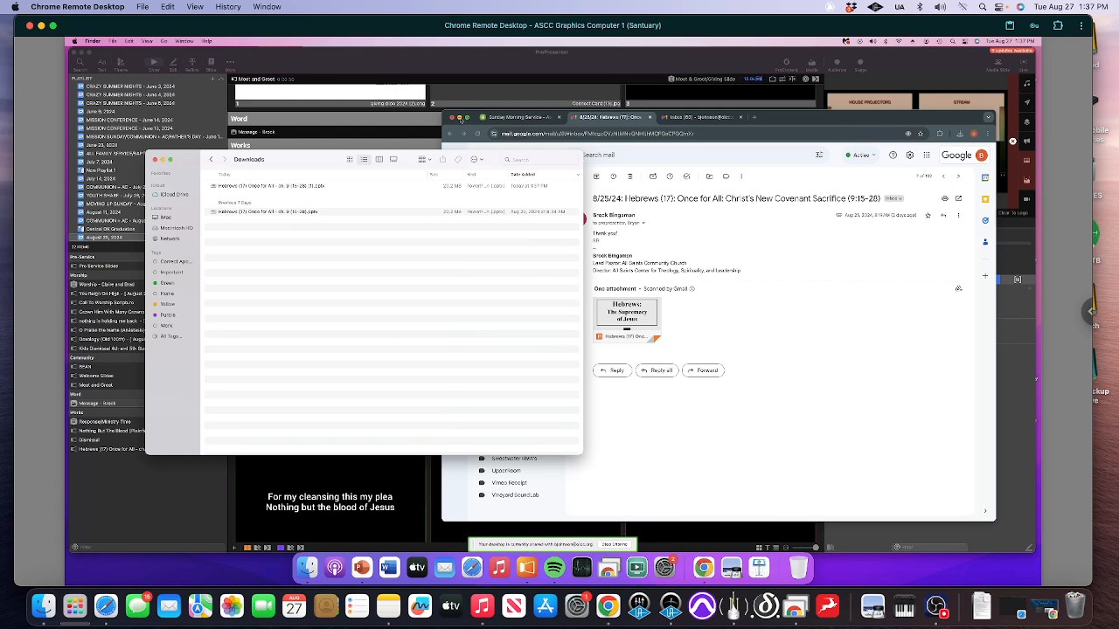
# Minimize Chrome, return to ProPresenter and choose today's download Hebrews (17) Once for All - ch. 9 (15-28) (1).pptx for a PowerPoint import
pyautogui.click(459, 117)
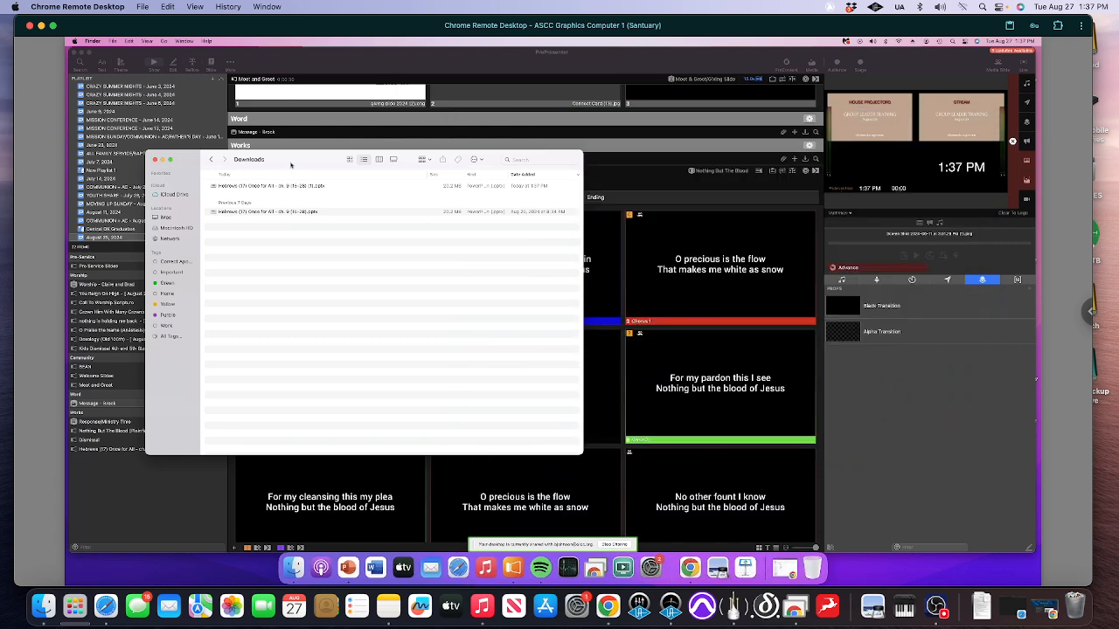
pyautogui.click(326, 71)
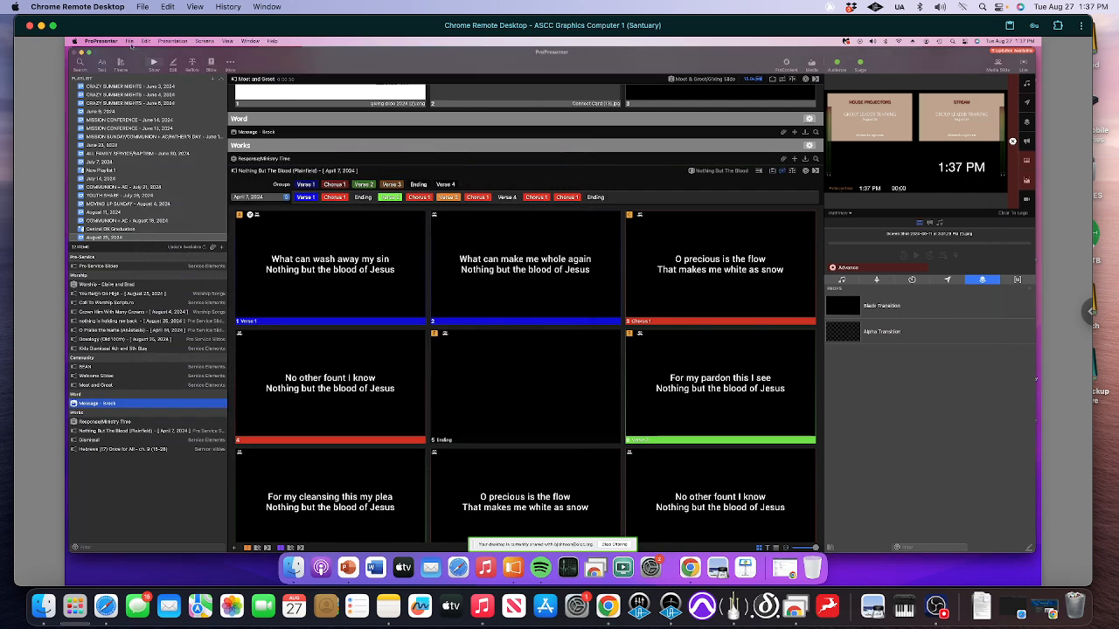
pyautogui.click(129, 41)
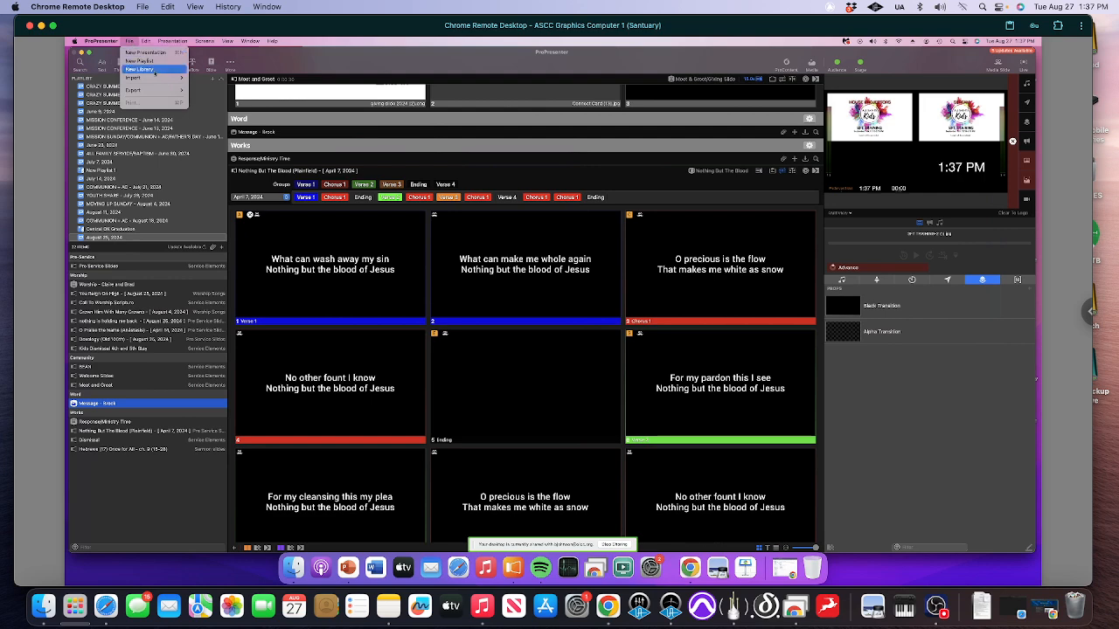
pyautogui.moveTo(156, 77)
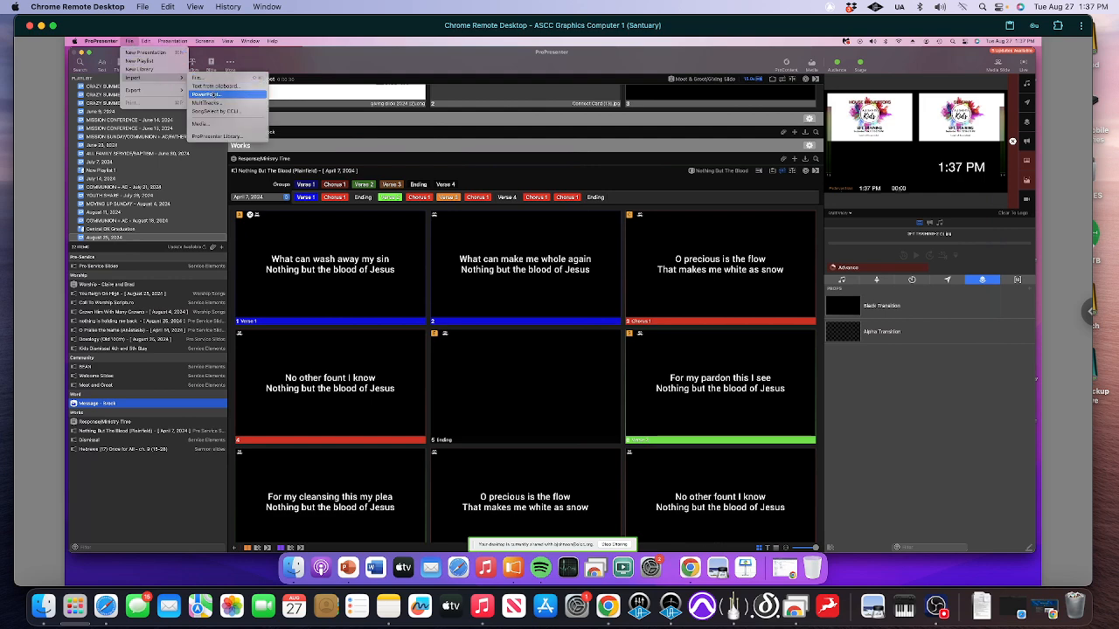
pyautogui.click(208, 93)
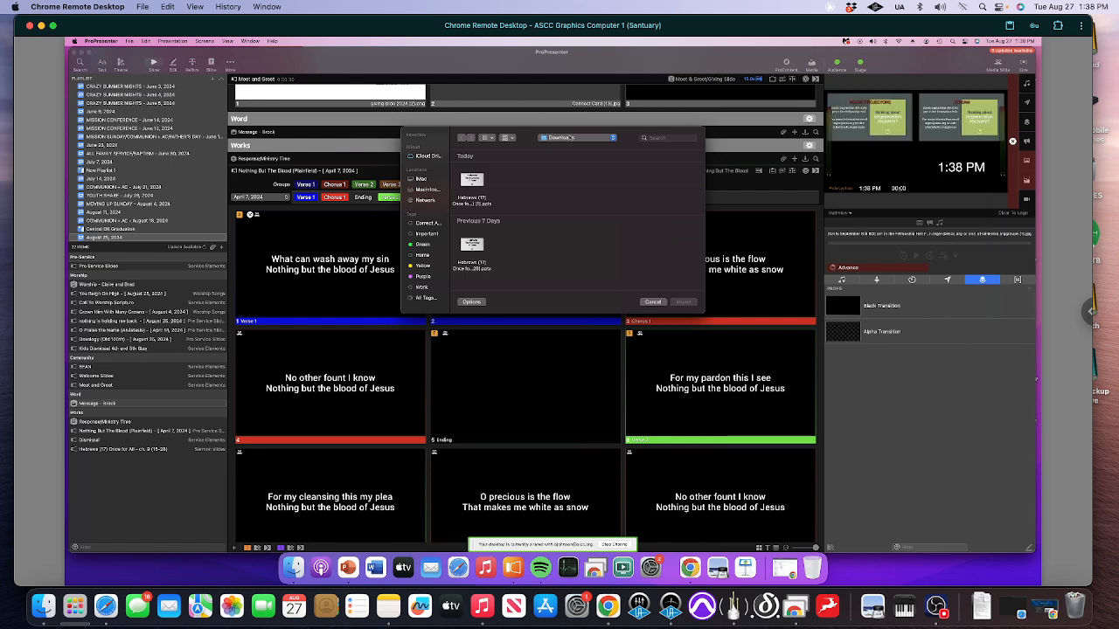
pyautogui.click(472, 184)
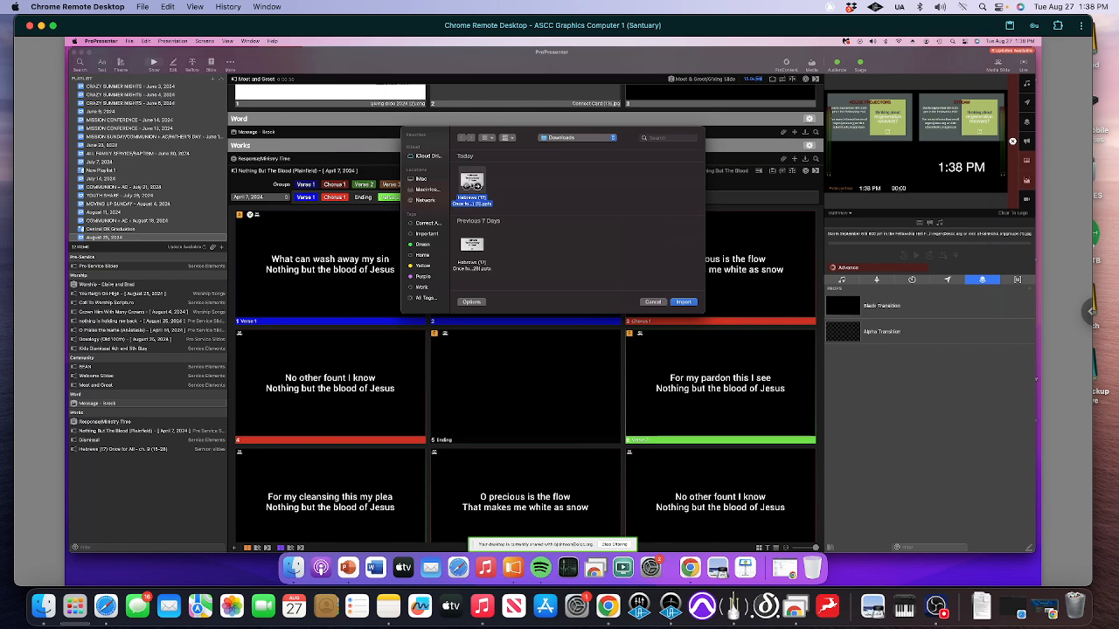
pyautogui.click(683, 302)
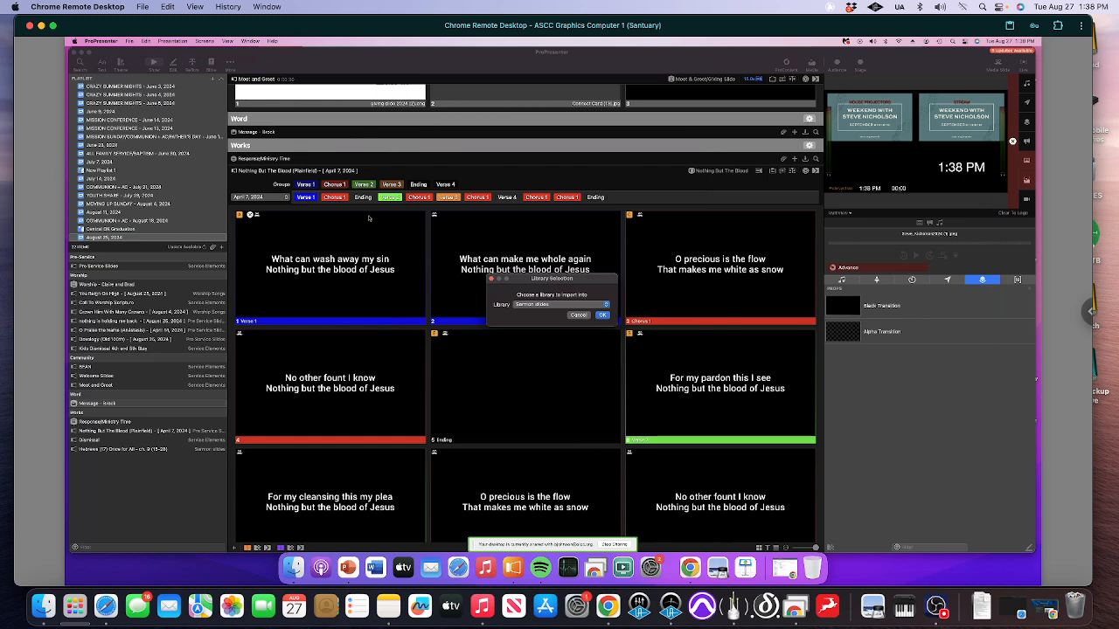
# Import the presentation into the Sermon slides library
pyautogui.click(543, 305)
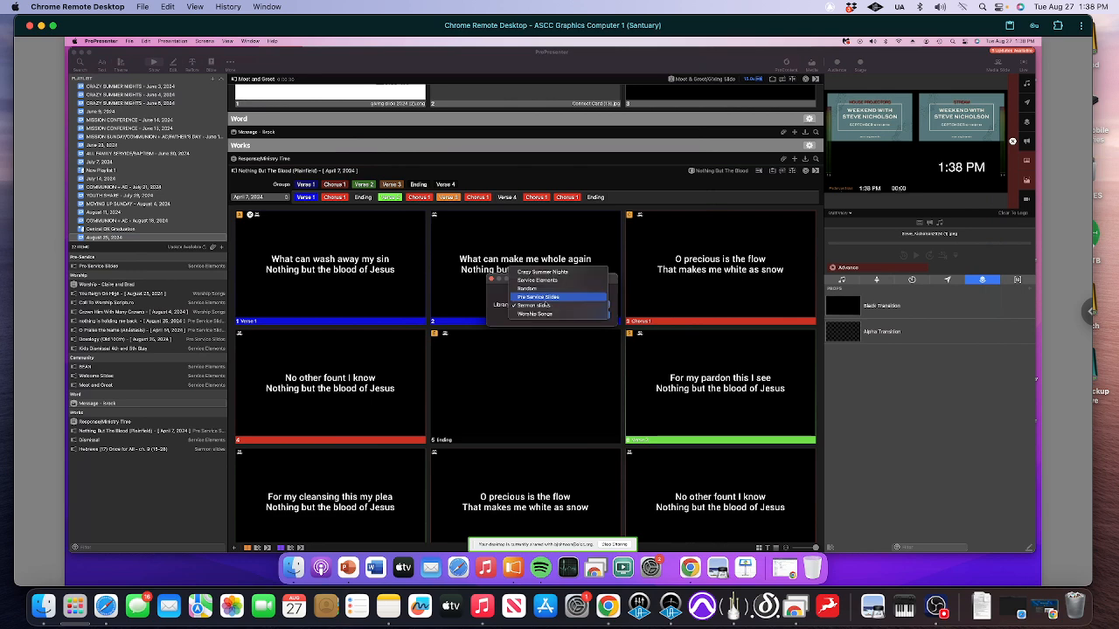
pyautogui.click(545, 306)
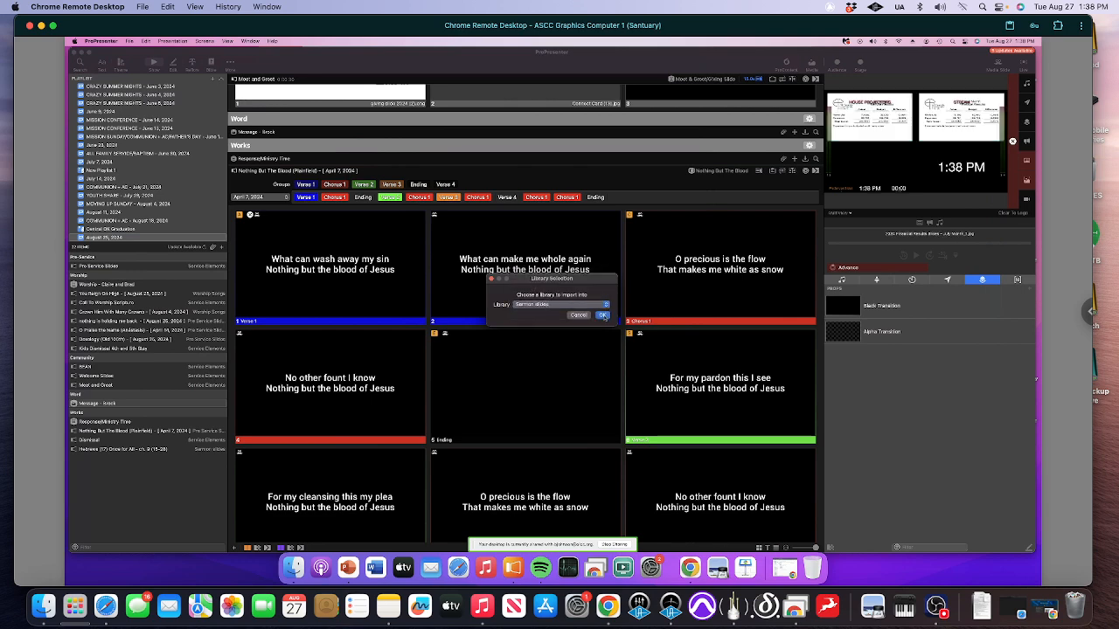
pyautogui.click(603, 316)
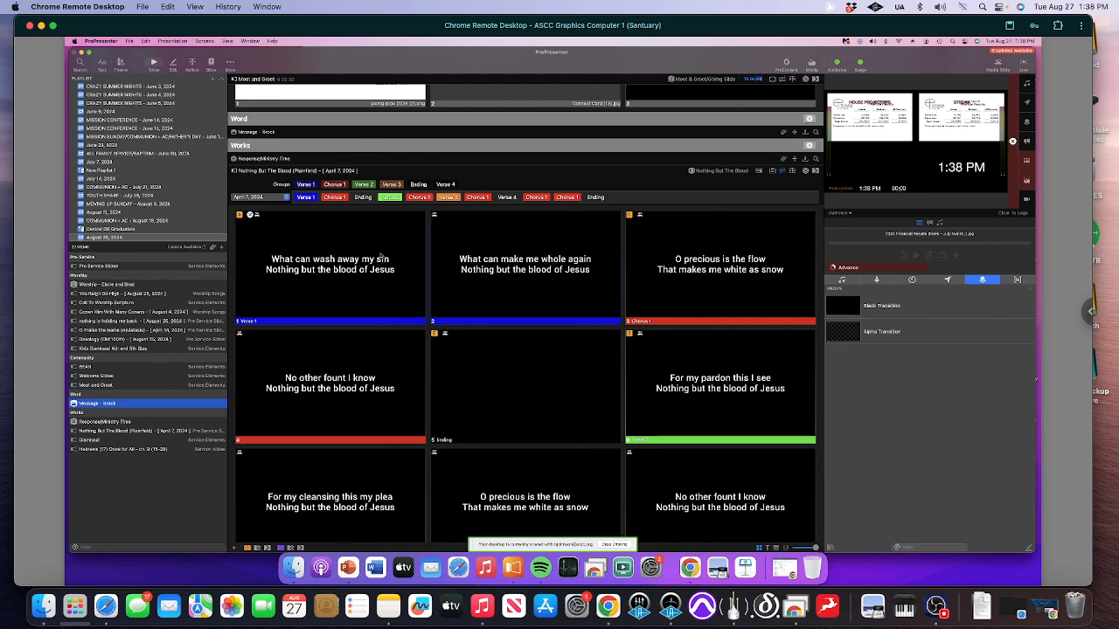
# Select the newly imported Hebrews (17) Once for All - ch. 9 (15-28) (1) presentation in the Sermon slides library
pyautogui.scroll(5, 152, 190)
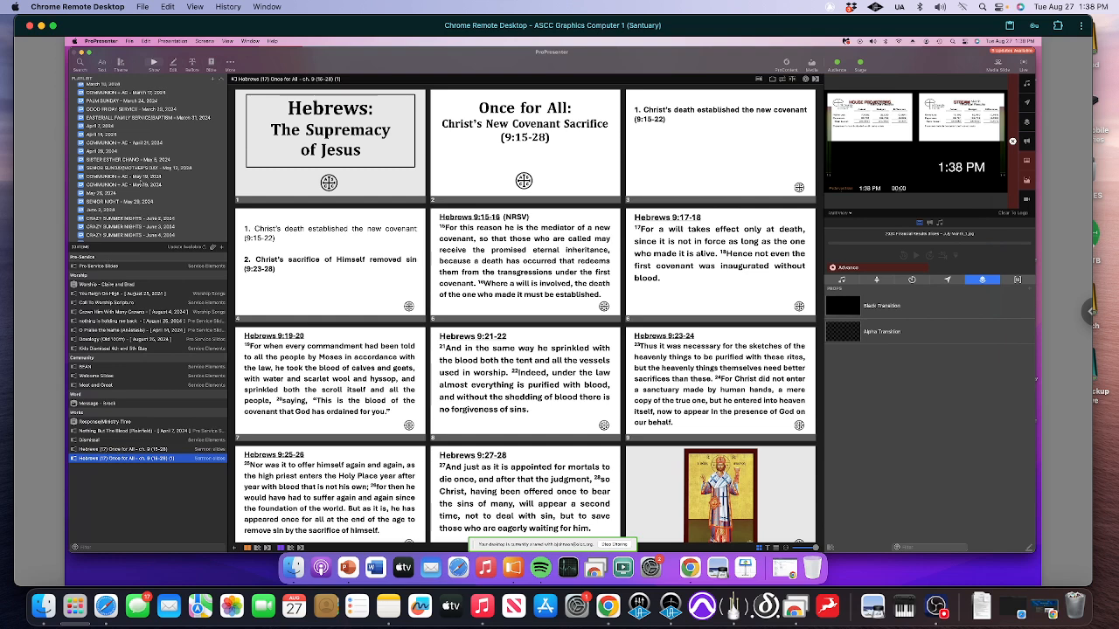
pyautogui.scroll(5, 140, 182)
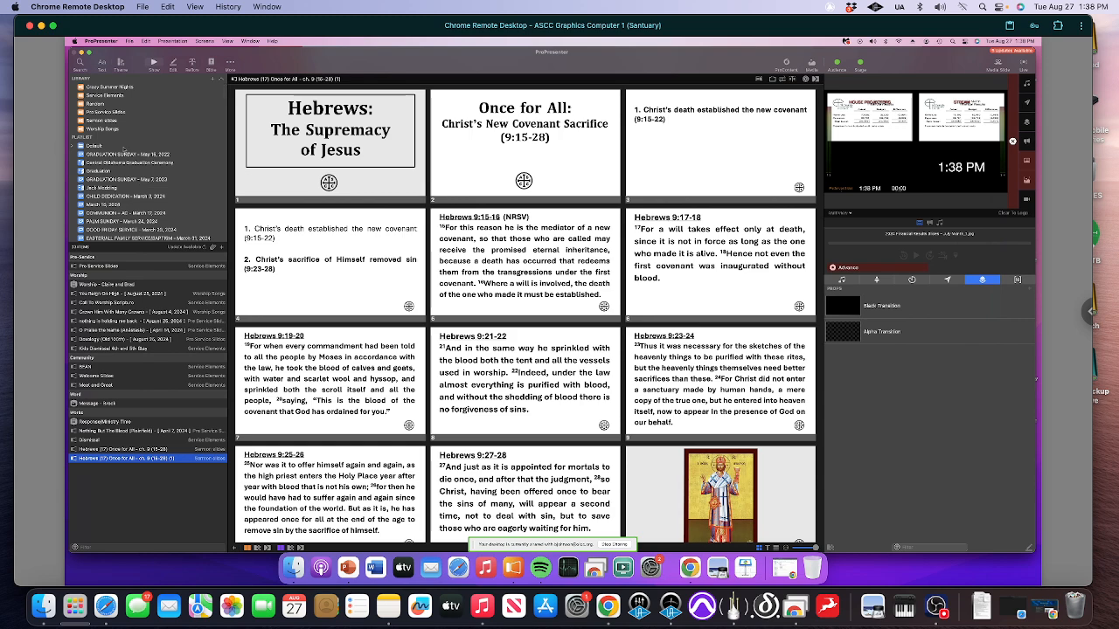
pyautogui.click(102, 122)
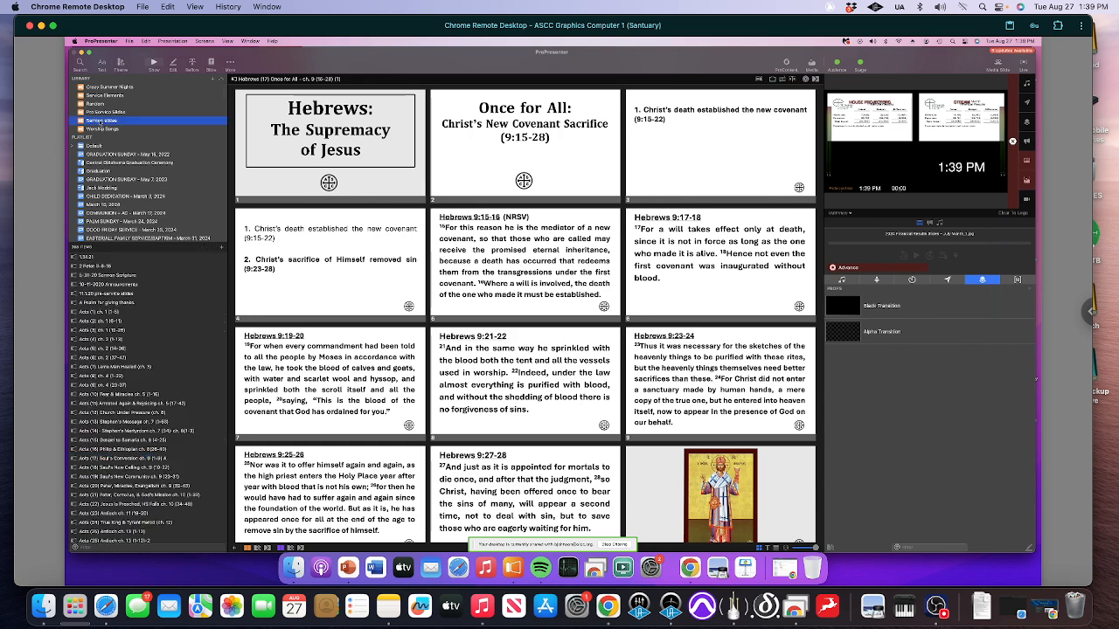
pyautogui.scroll(-10, 145, 397)
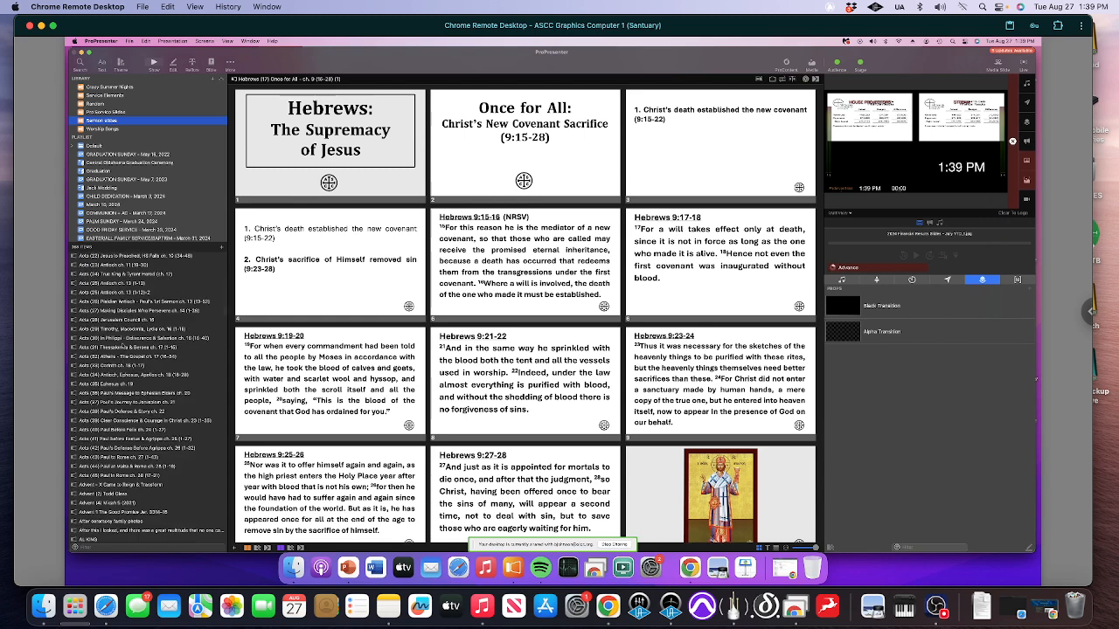
pyautogui.scroll(-8, 148, 398)
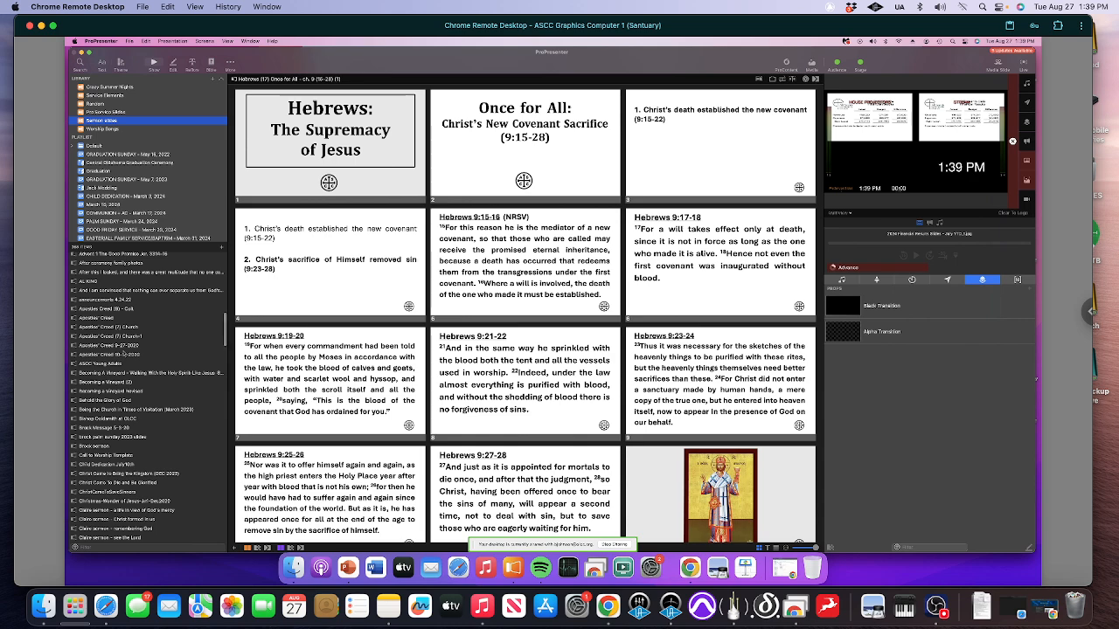
pyautogui.scroll(-10, 126, 353)
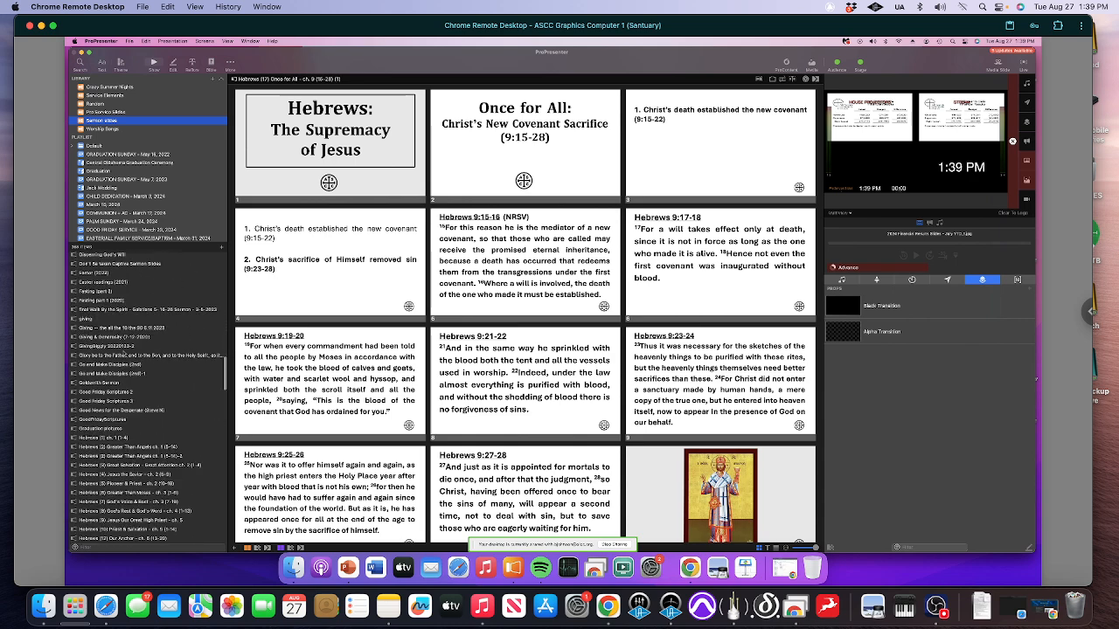
pyautogui.scroll(-3, 125, 354)
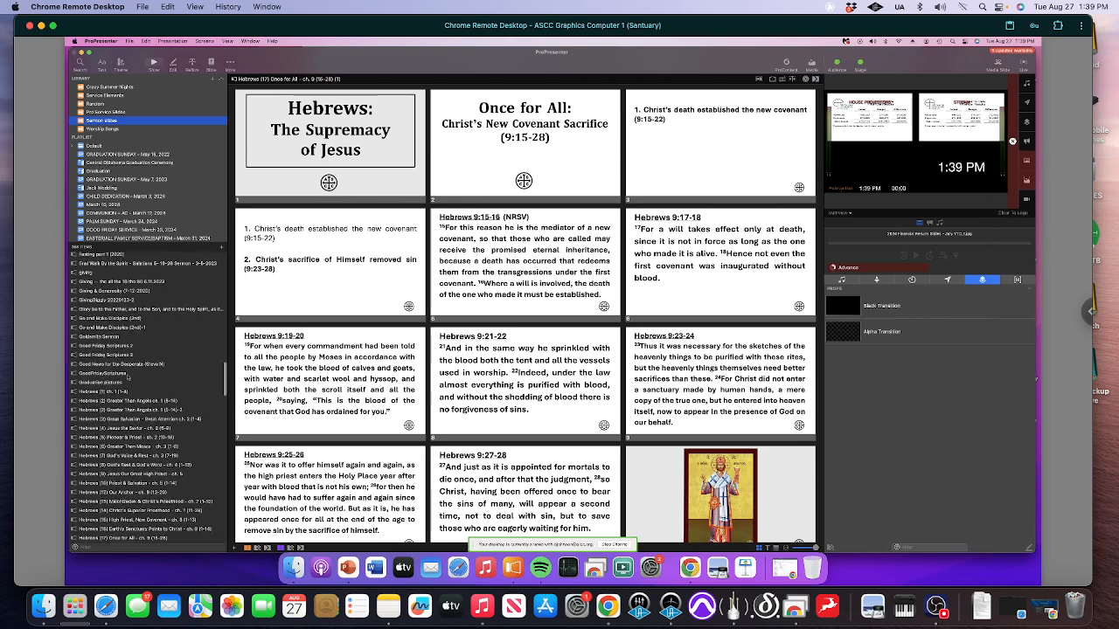
pyautogui.scroll(-3, 128, 377)
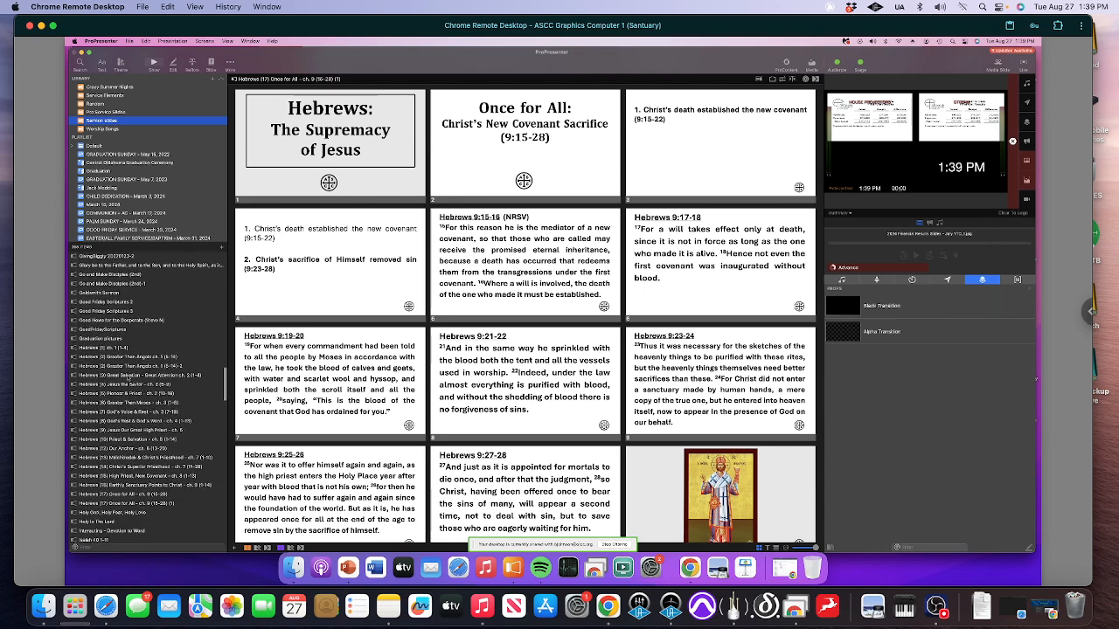
pyautogui.click(120, 504)
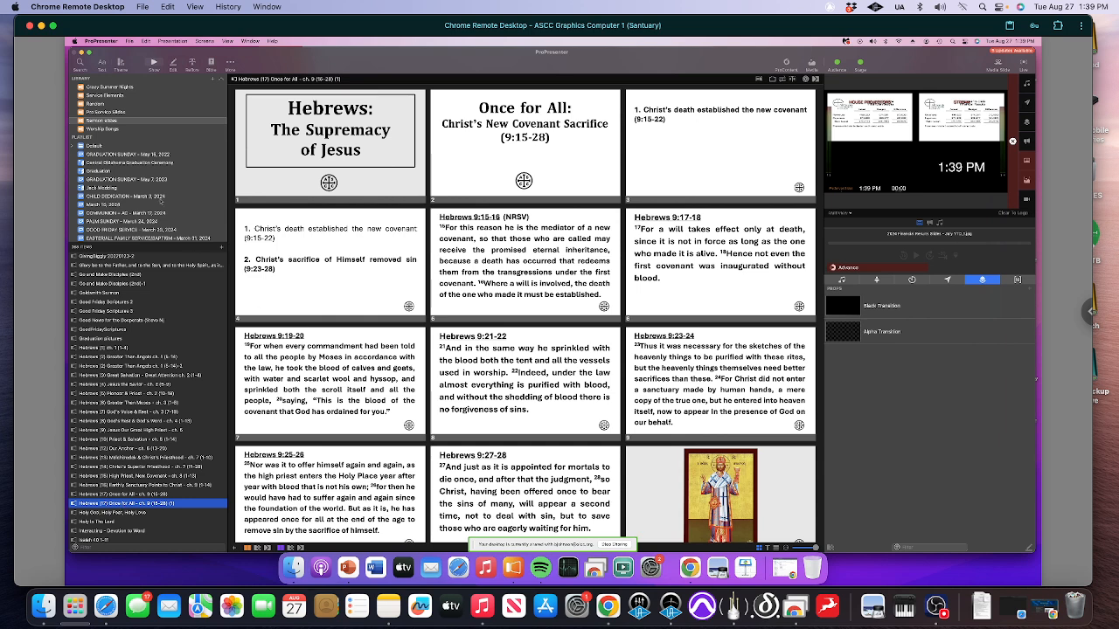
# Reopen the August 25, 2024 playlist and go to the Message item under the Word header
pyautogui.scroll(-10, 160, 202)
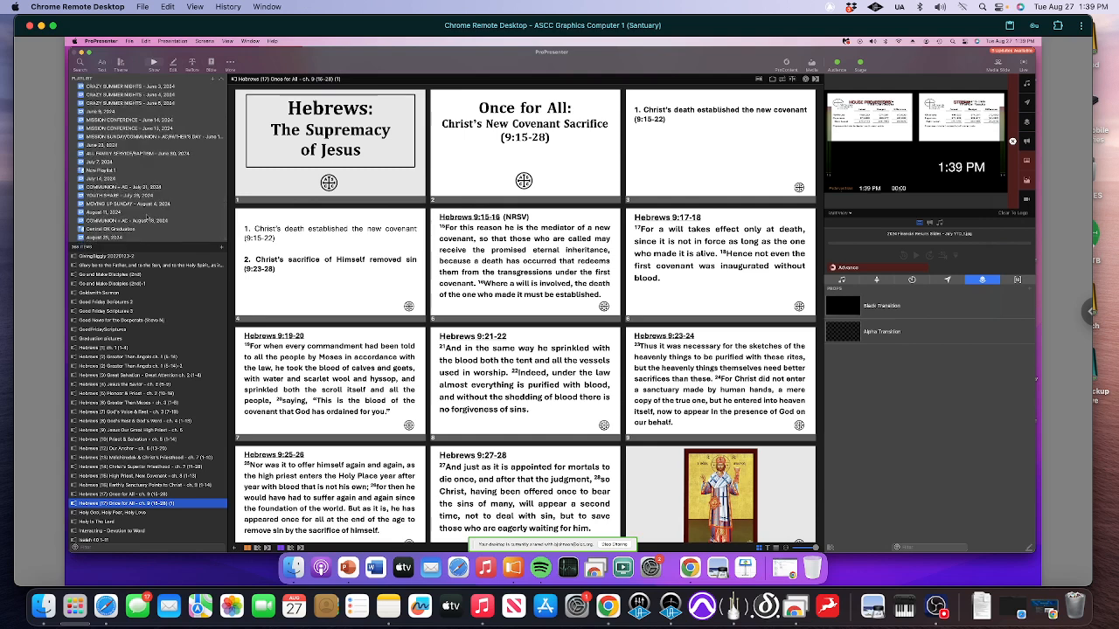
pyautogui.click(108, 238)
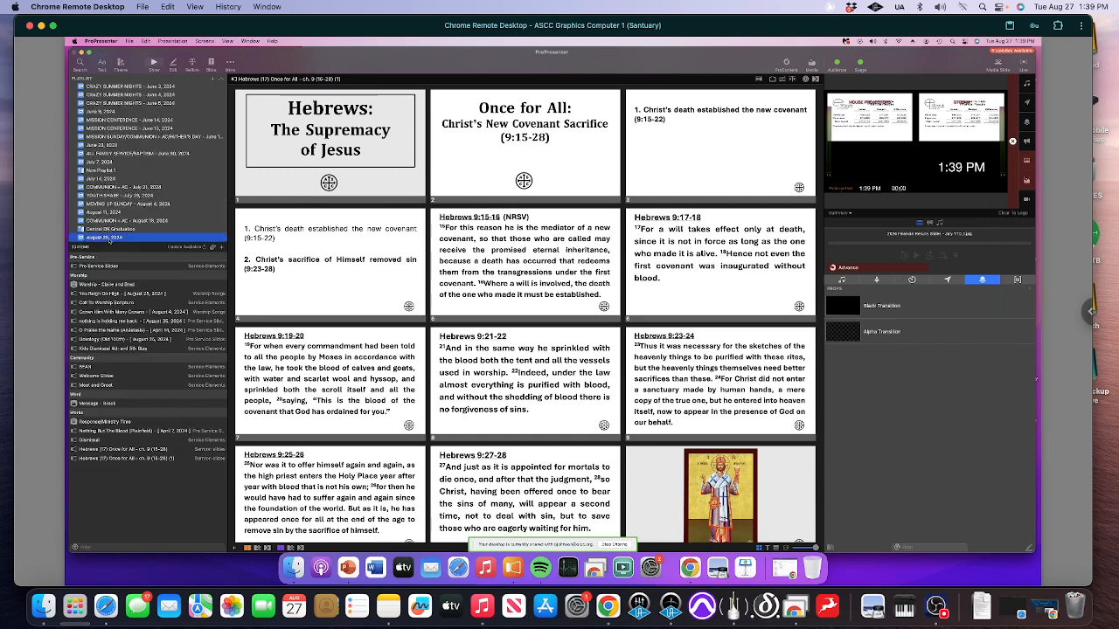
pyautogui.click(101, 404)
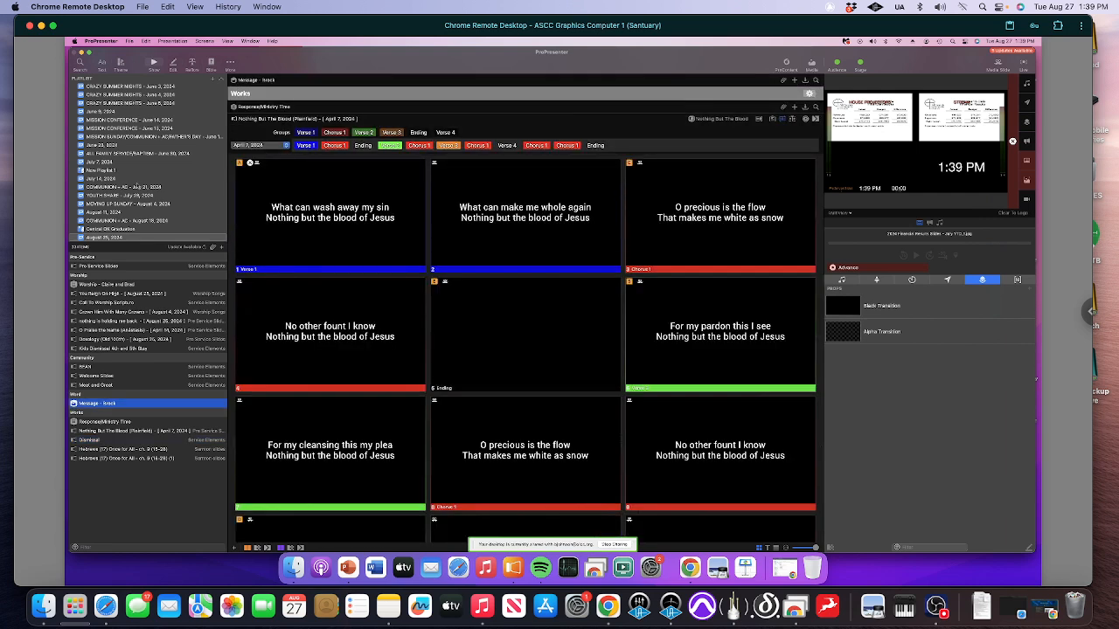
# Place the Hebrews (17) Once for All - ch. 9 (15-28) presentation from the Sermon slides library into the playlist's Message item under Word
pyautogui.scroll(10, 137, 185)
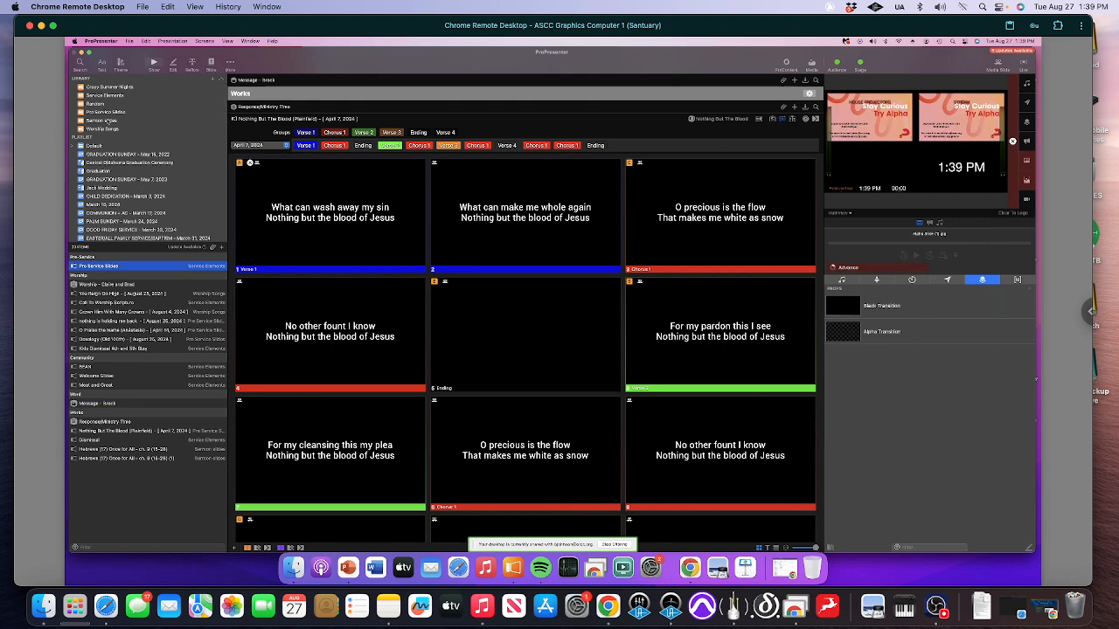
pyautogui.click(107, 121)
pyautogui.scroll(-5, 157, 422)
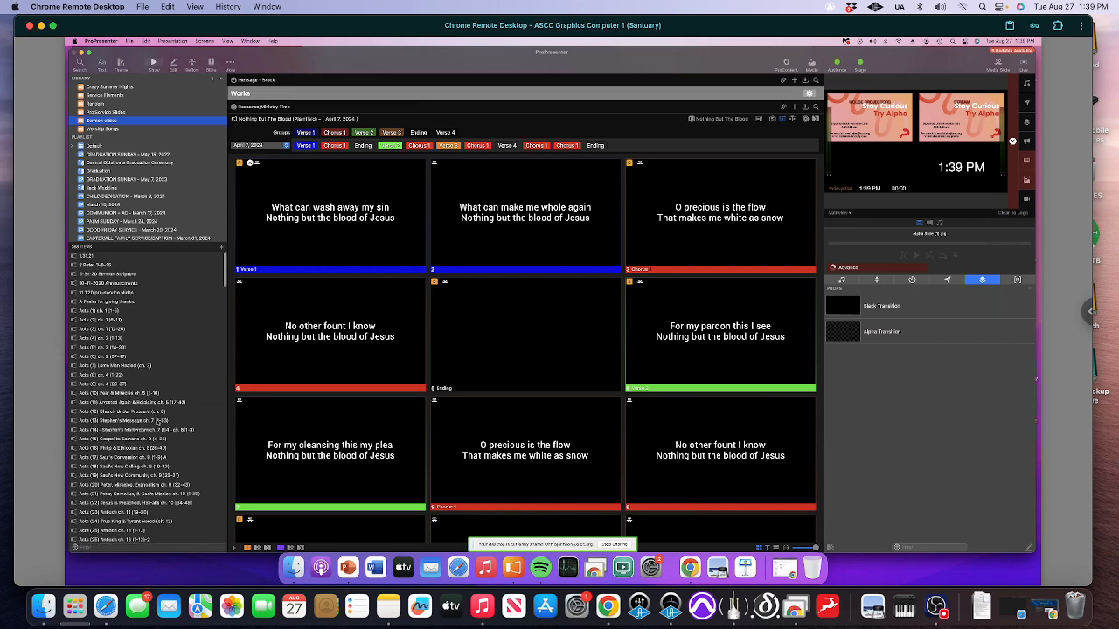
pyautogui.scroll(-10, 157, 422)
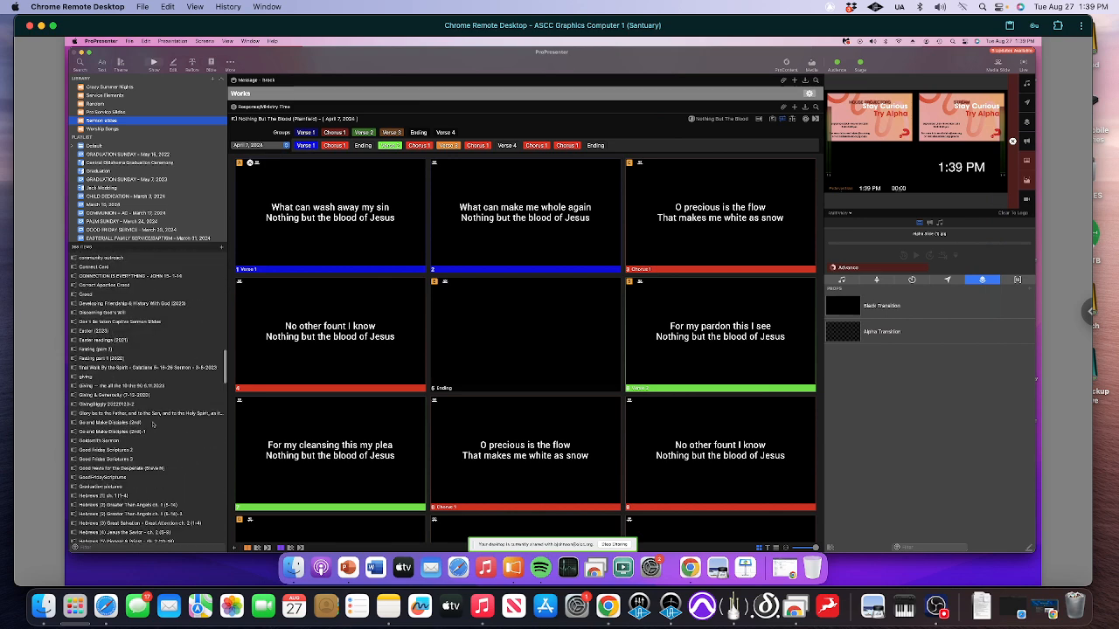
pyautogui.scroll(-3, 153, 427)
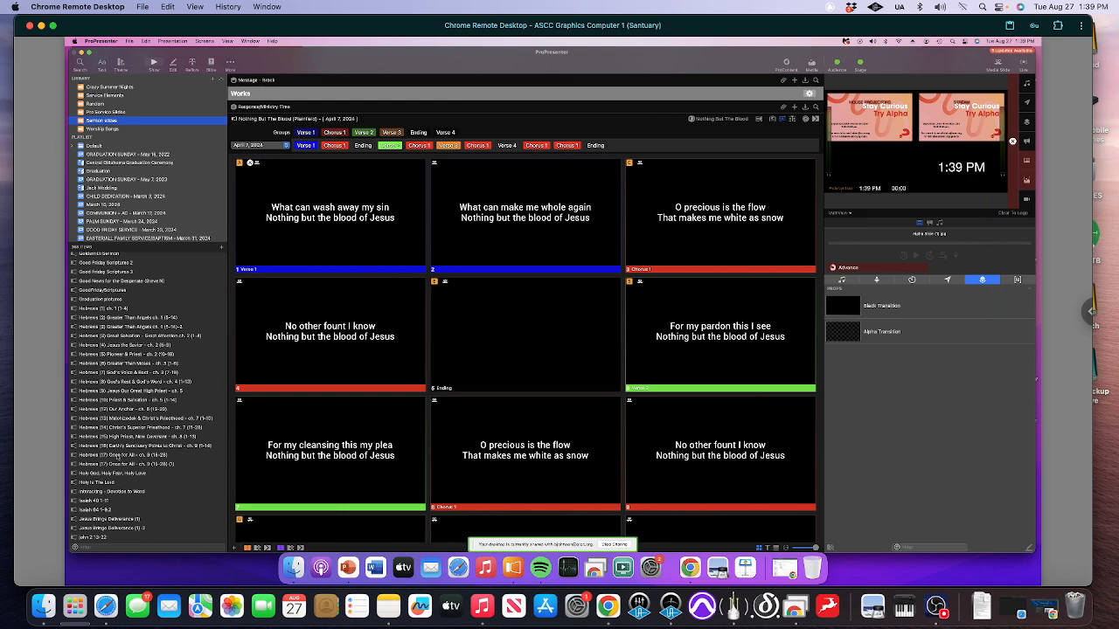
pyautogui.moveTo(260, 214); pyautogui.dragTo(270, 85)
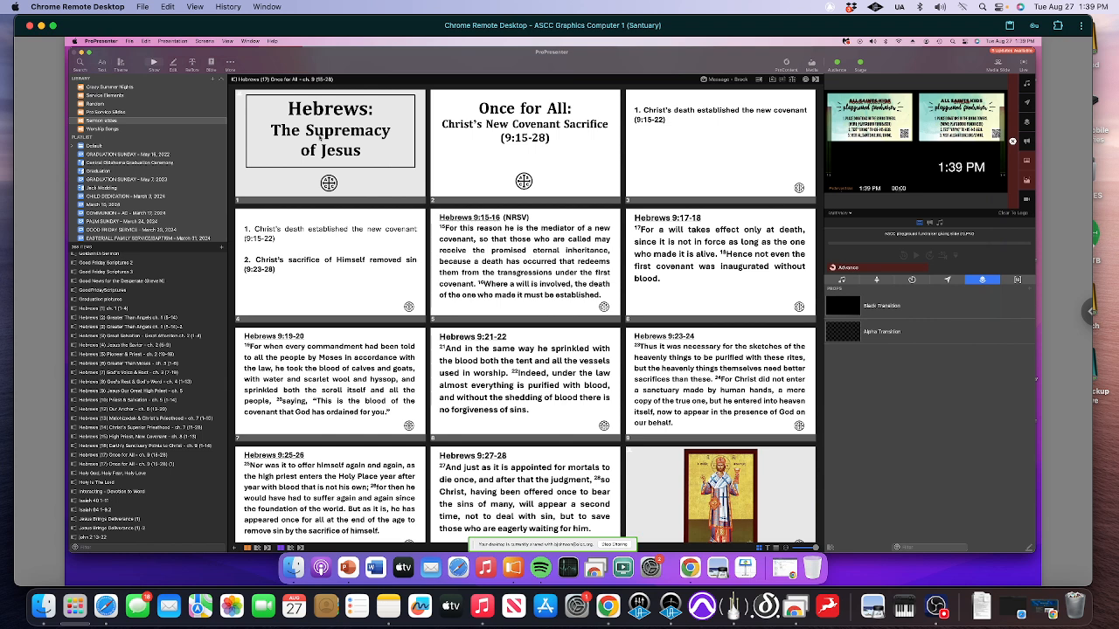
# Show the sermon's title slide live, and review the actions that can be added to all of its slides without choosing one
pyautogui.click(320, 135)
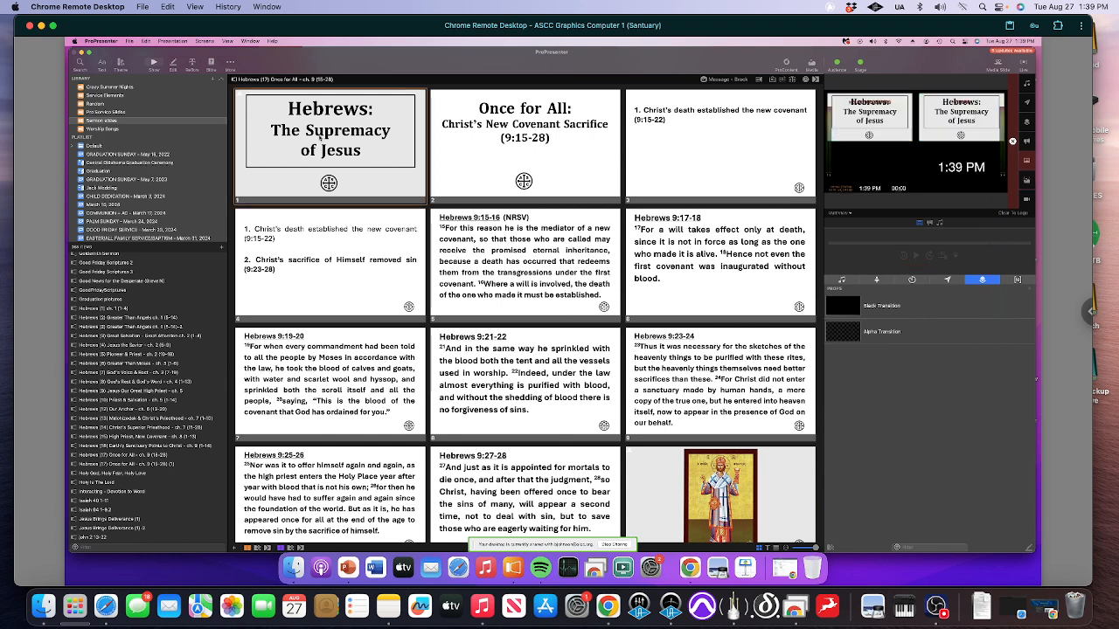
pyautogui.scroll(-4, 462, 286)
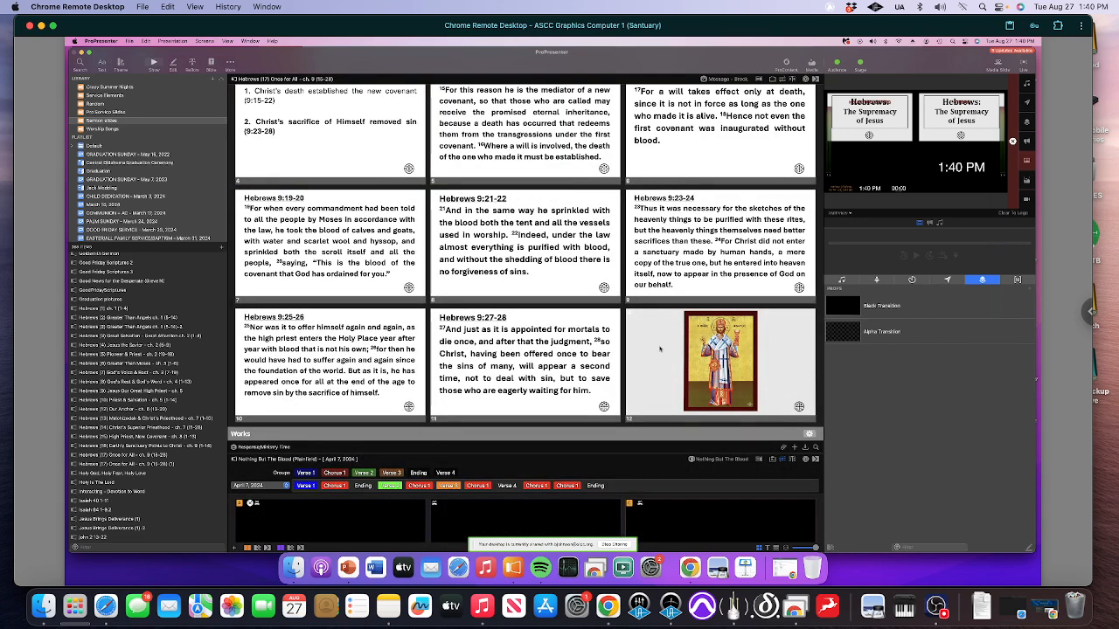
pyautogui.press('super+a')
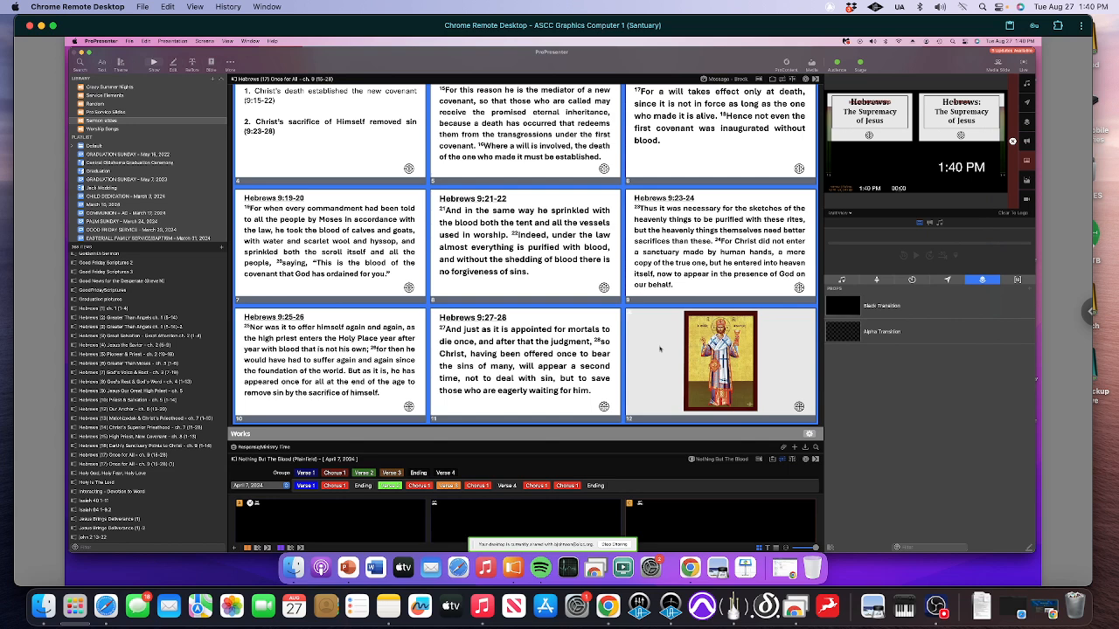
pyautogui.rightClick(660, 349)
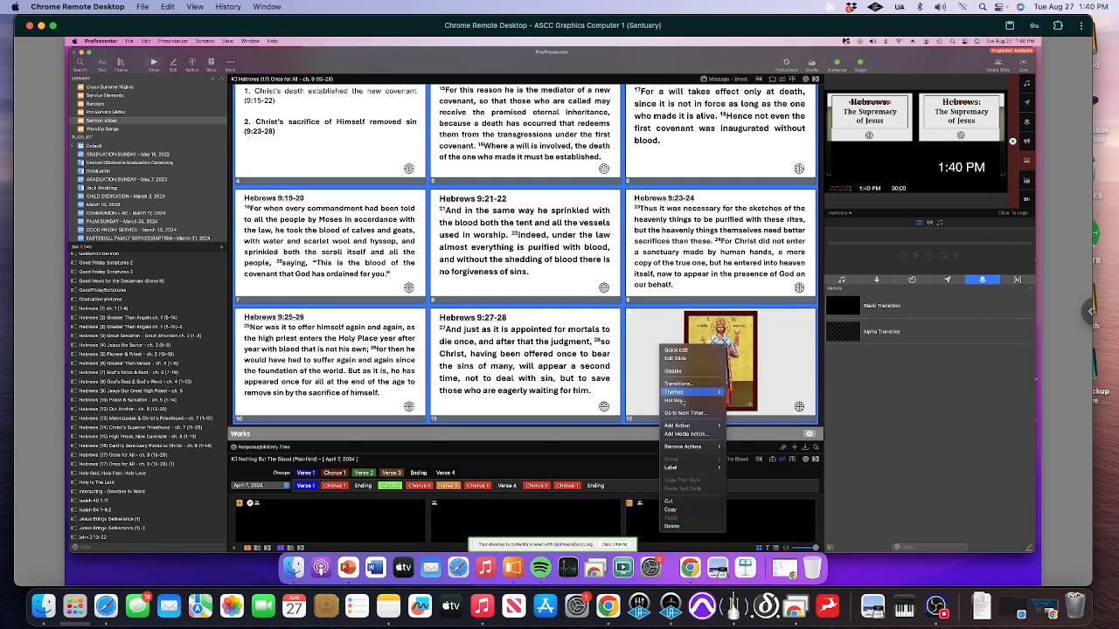
pyautogui.moveTo(689, 425)
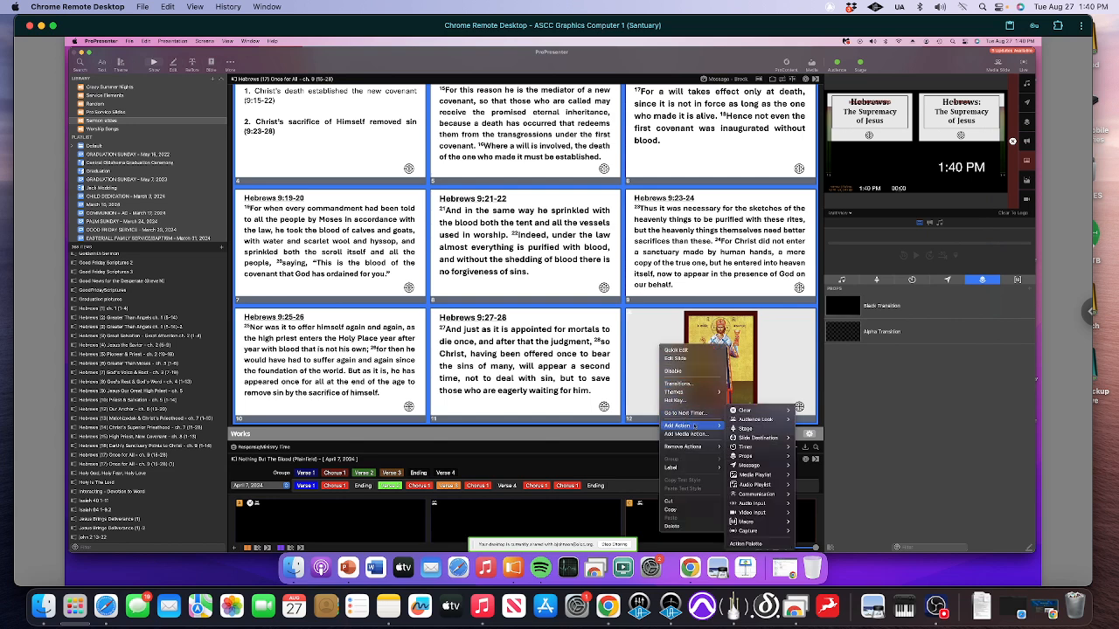
pyautogui.moveTo(743, 419)
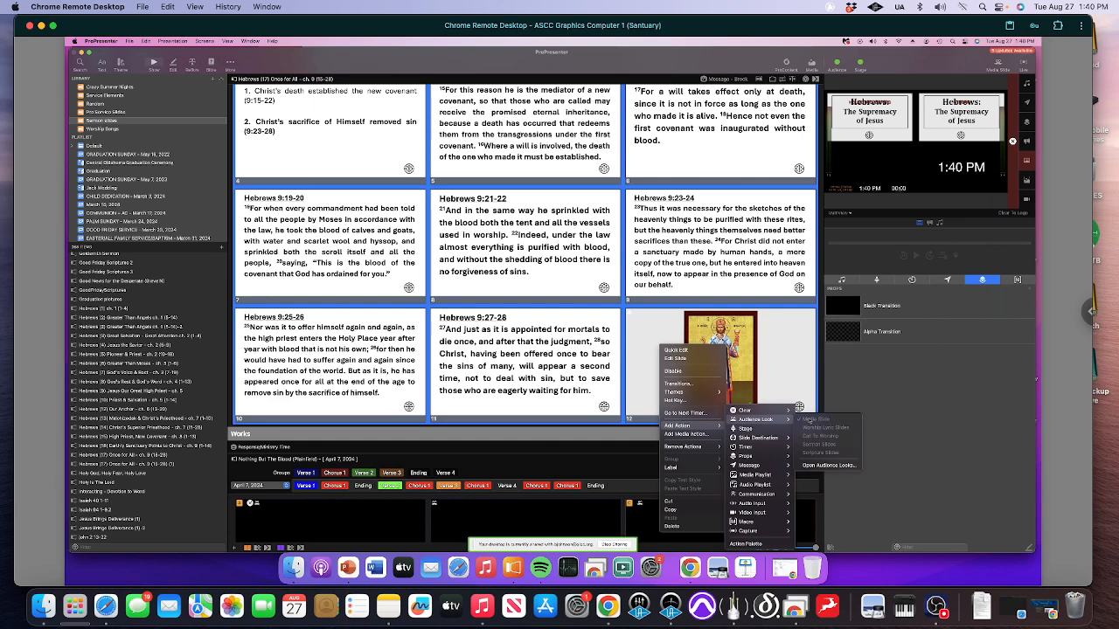
pyautogui.click(662, 327)
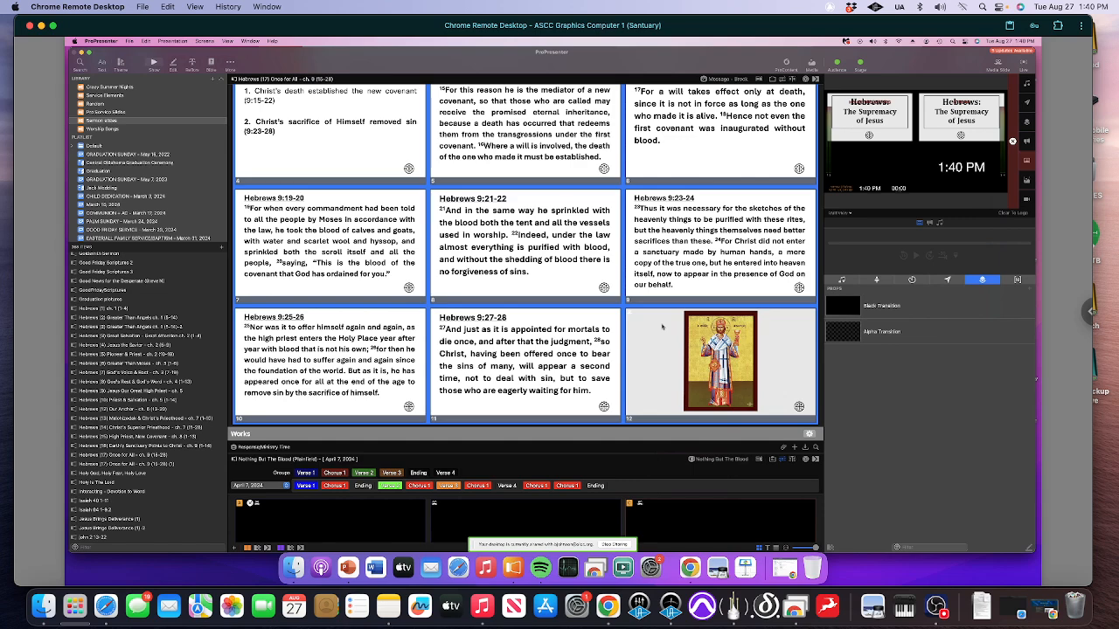
# Return to the title slide and advance the live output slide by slide to Hebrews 9:15-16
pyautogui.scroll(5, 657, 322)
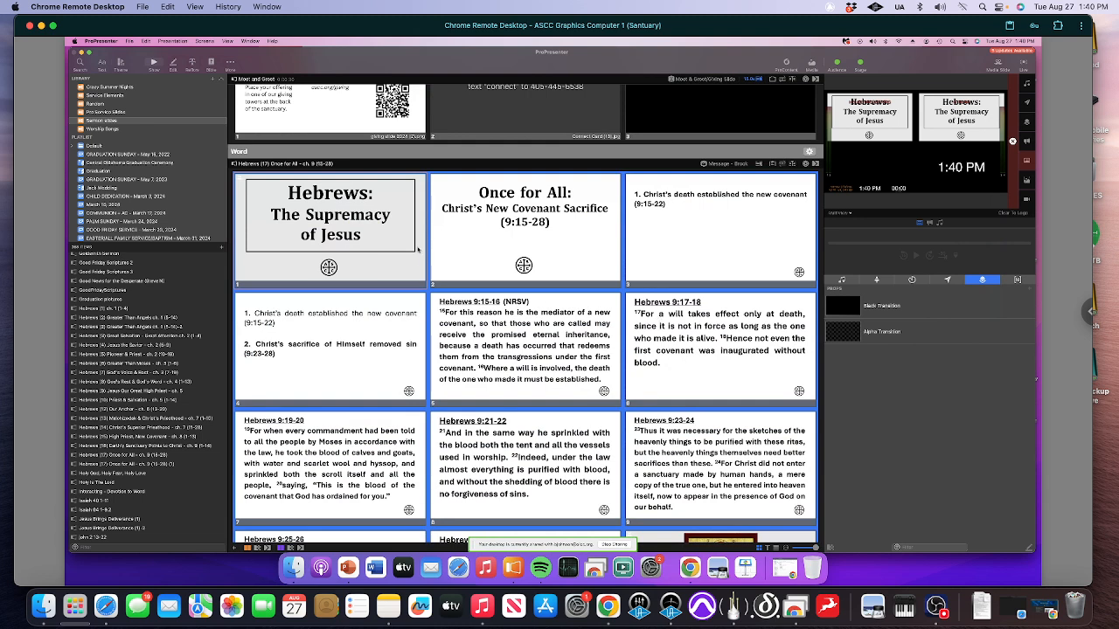
pyautogui.click(418, 250)
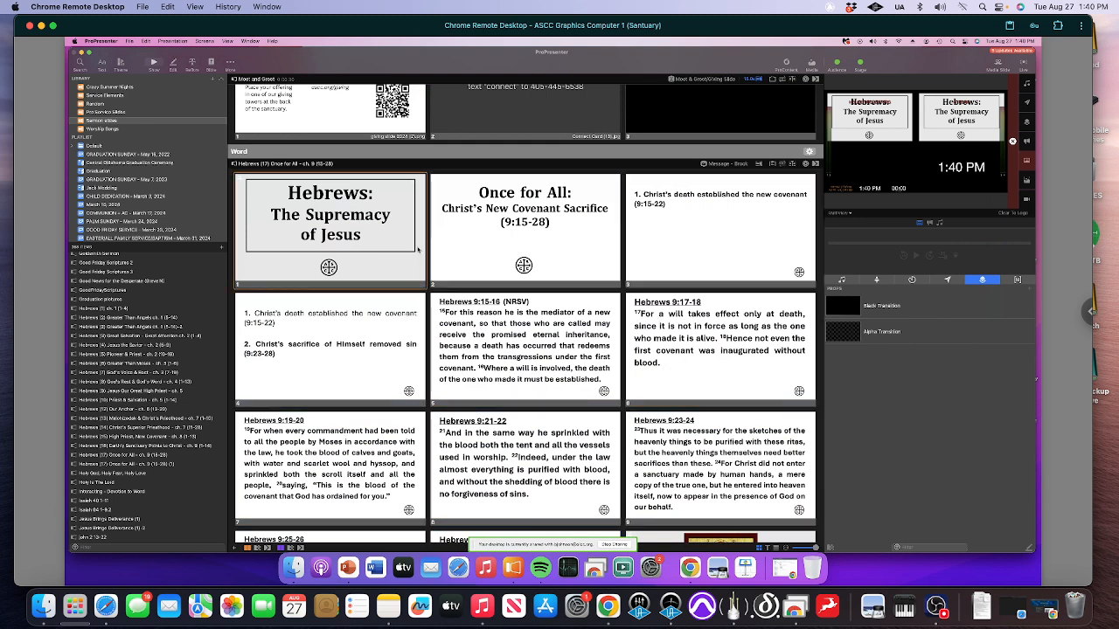
pyautogui.press('Right')
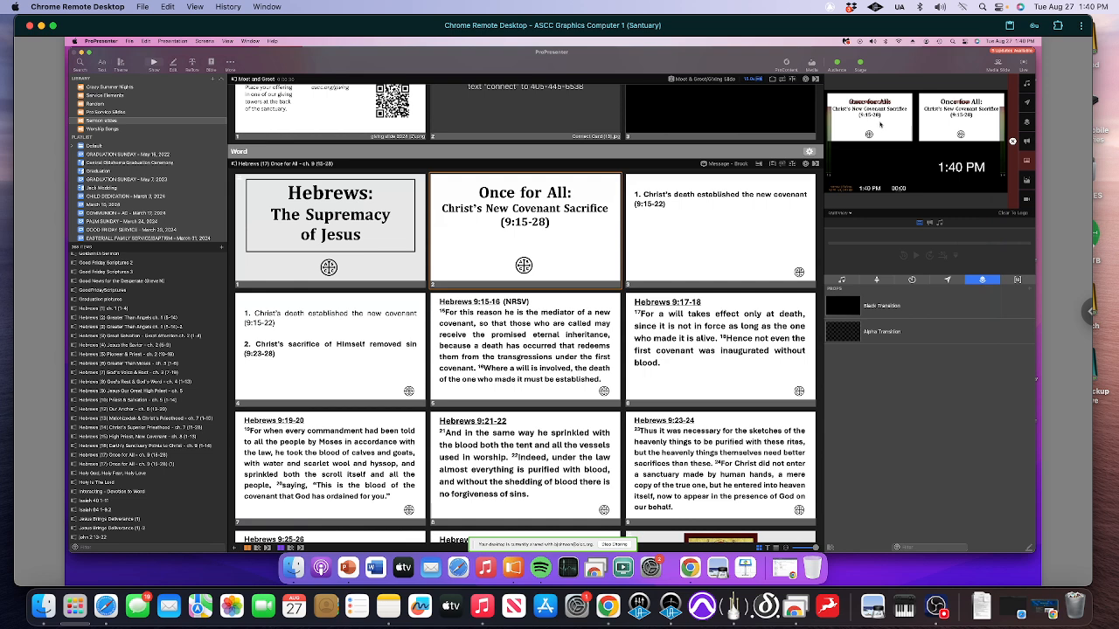
pyautogui.press('Right')
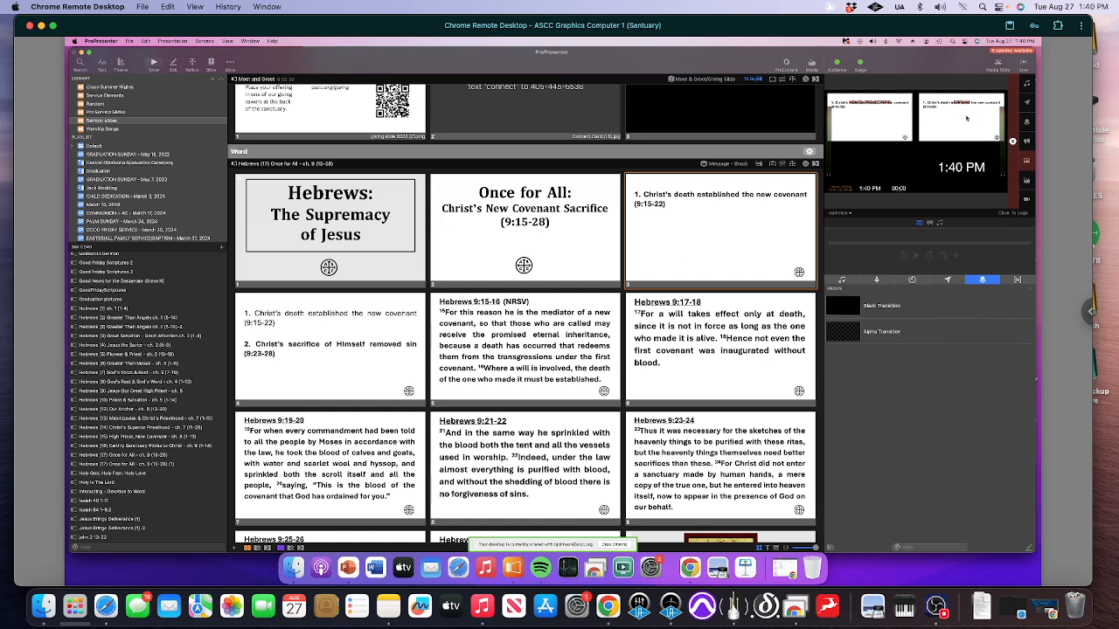
pyautogui.press('Right')
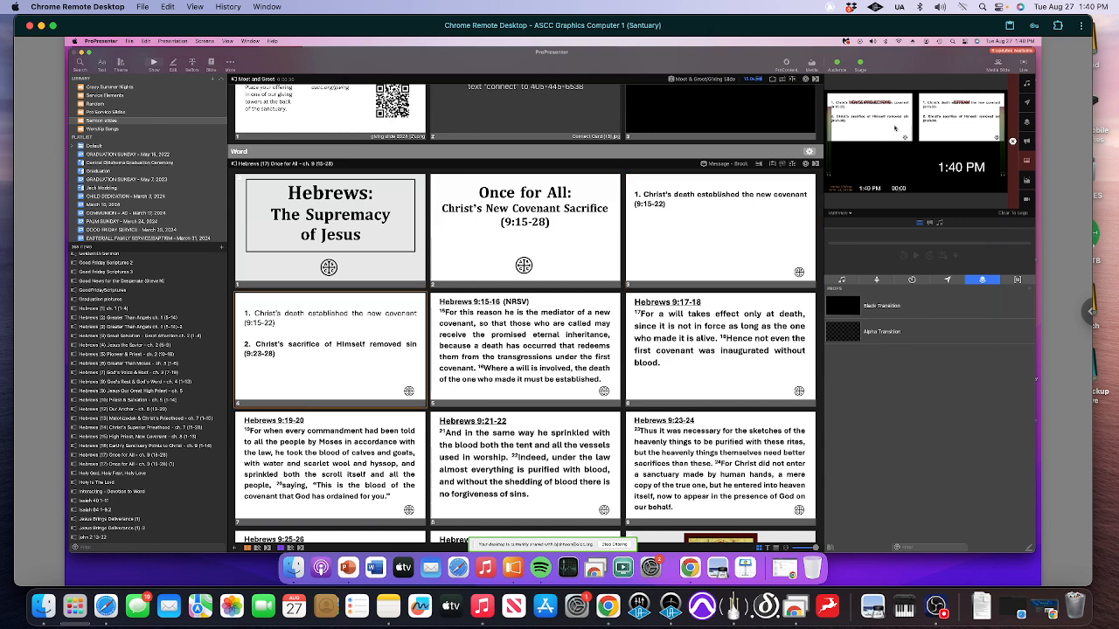
pyautogui.press('Right')
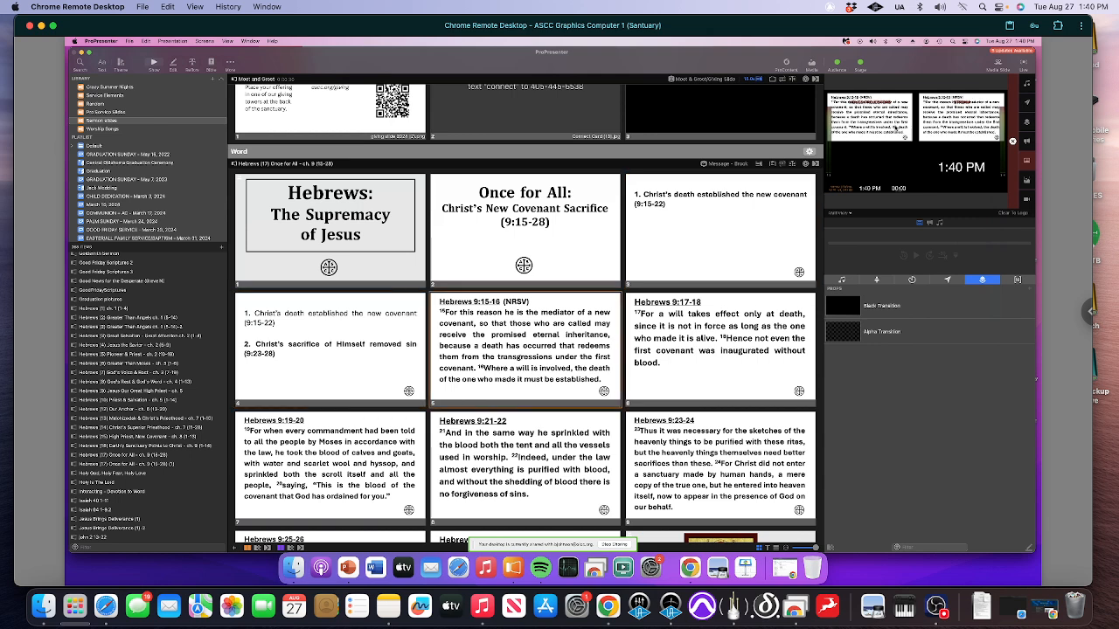